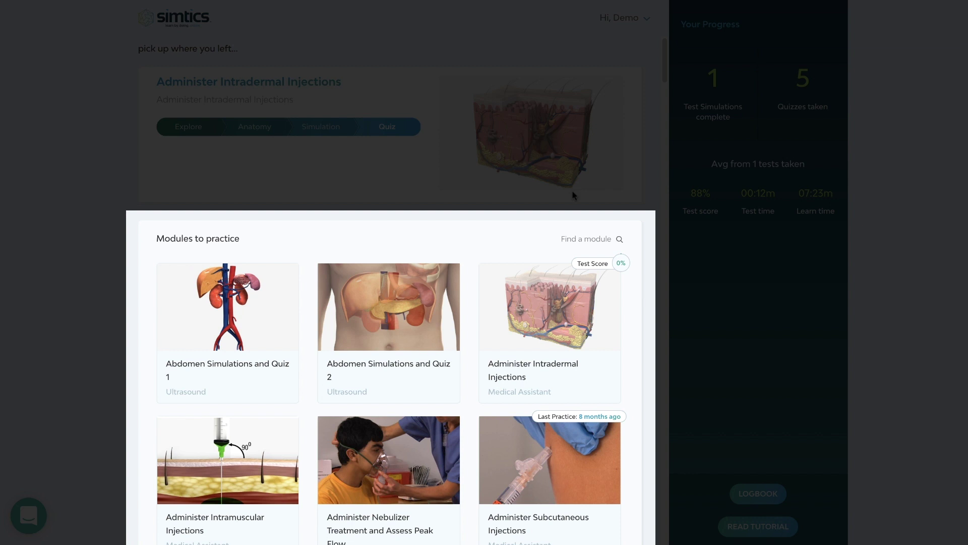
Search the module grid for 'Ped' to find the General Pediatric Protocols module.
left_click(585, 238)
type("Ped")
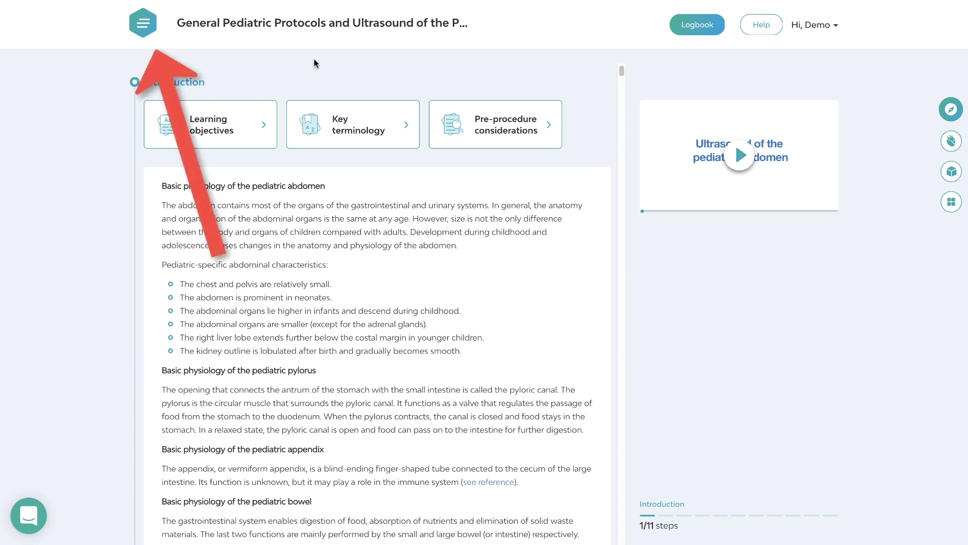
left_click(143, 23)
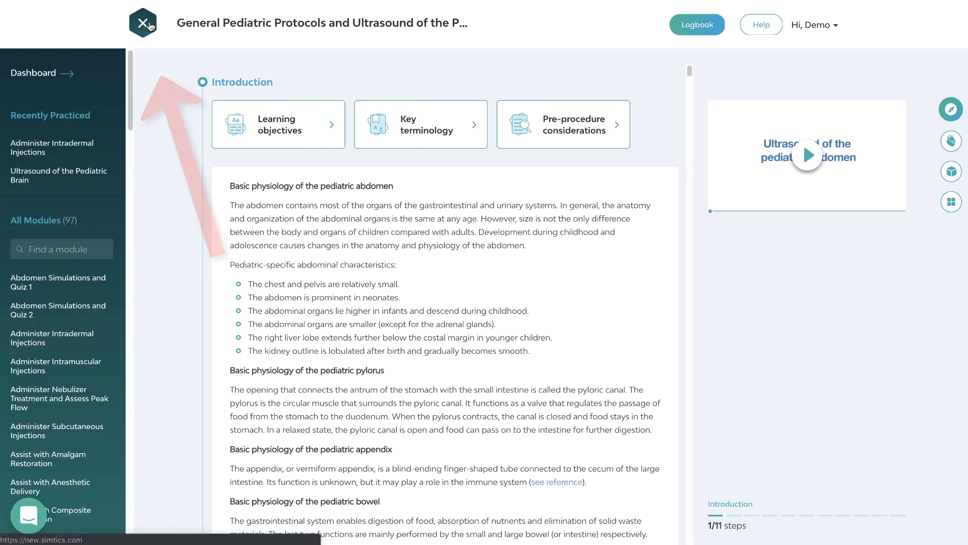
left_click(150, 26)
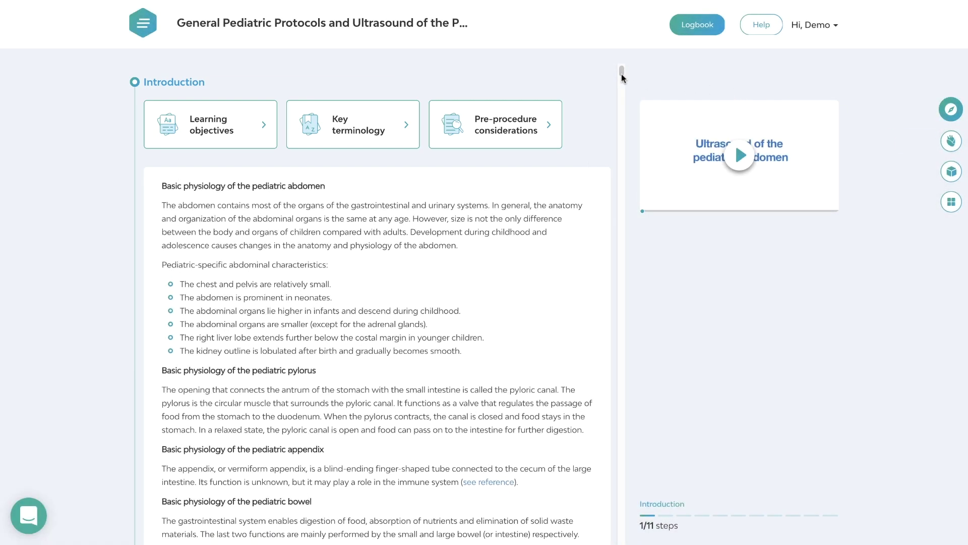
Open the standard precautions reference and play the Scanning the pylorus clip enlarged.
left_click_drag(622, 73, 615, 125)
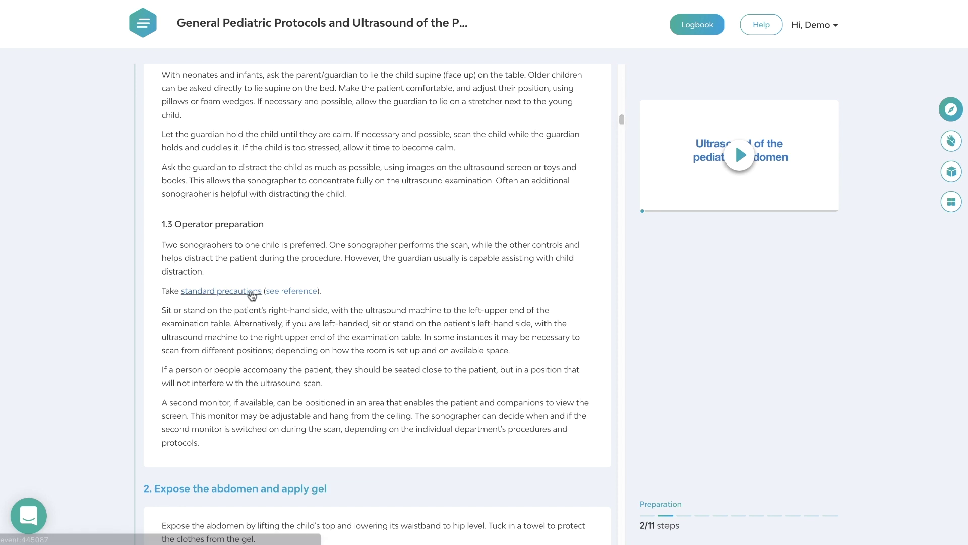
left_click(251, 294)
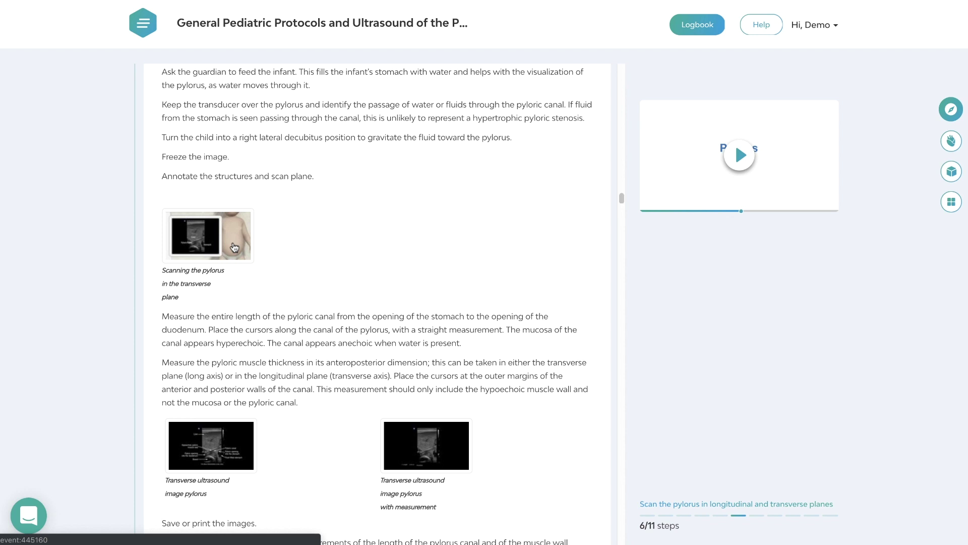
left_click(235, 247)
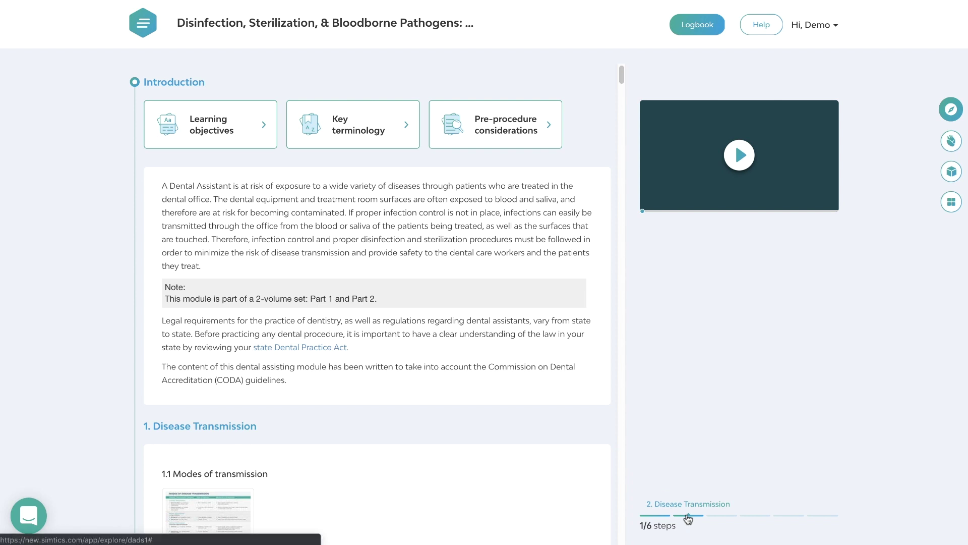
Jump through the Disease Transmission, Hand Hygiene, Disinfection Methods and Waste management sections.
left_click(688, 515)
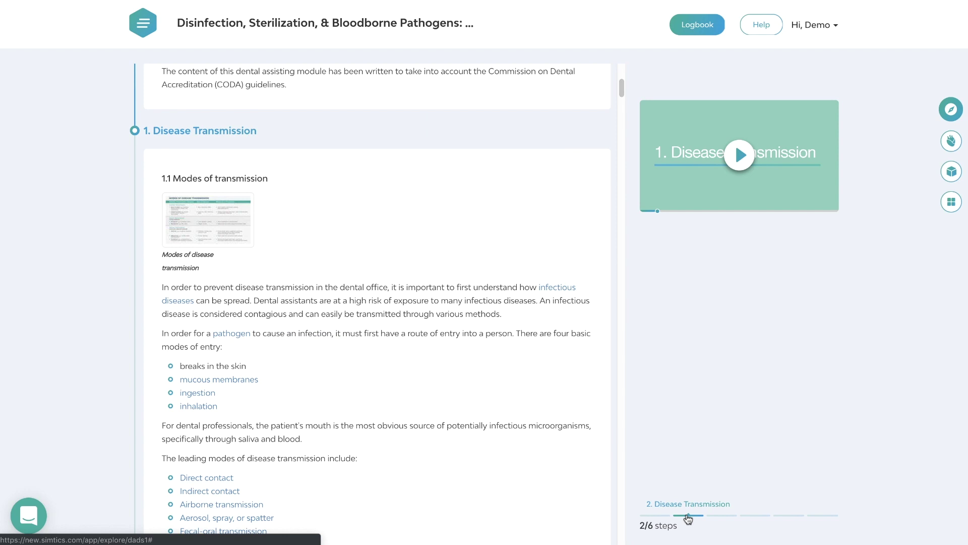
left_click(719, 516)
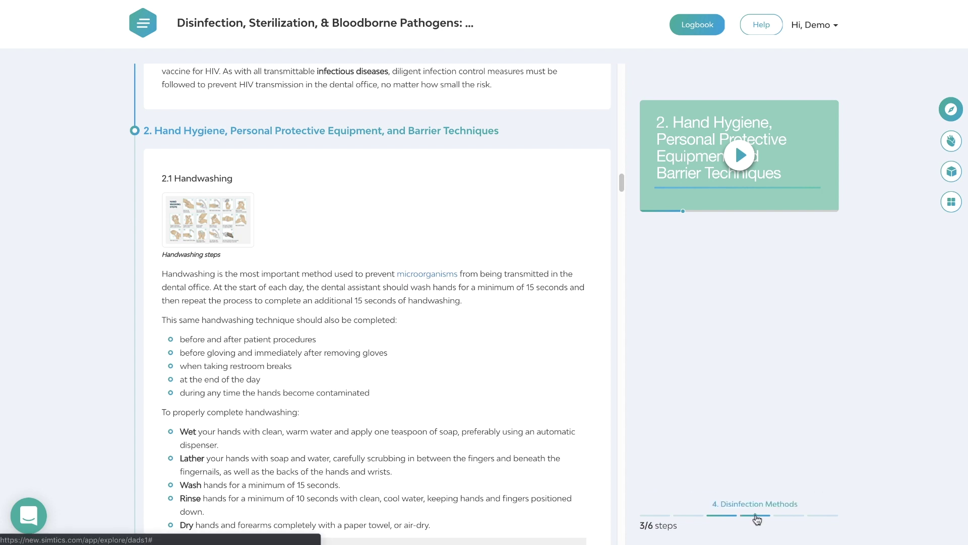
left_click(756, 515)
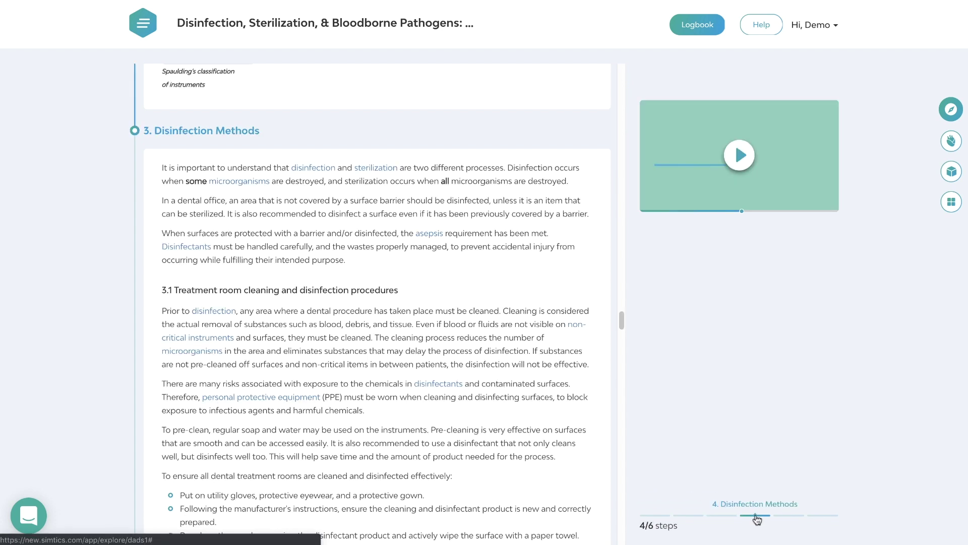
left_click(781, 516)
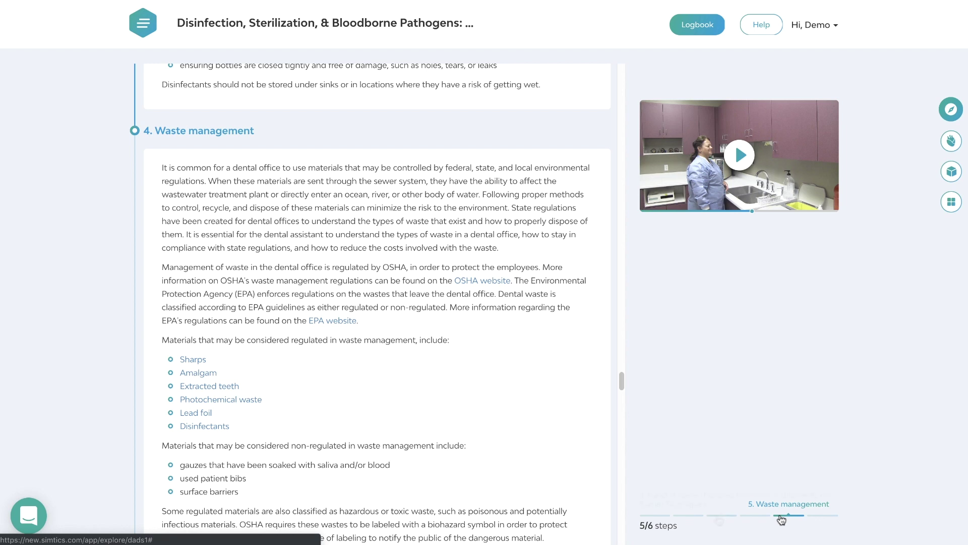
Play the Hand Hygiene video and enlarge it to full size.
mouse_move(736, 152)
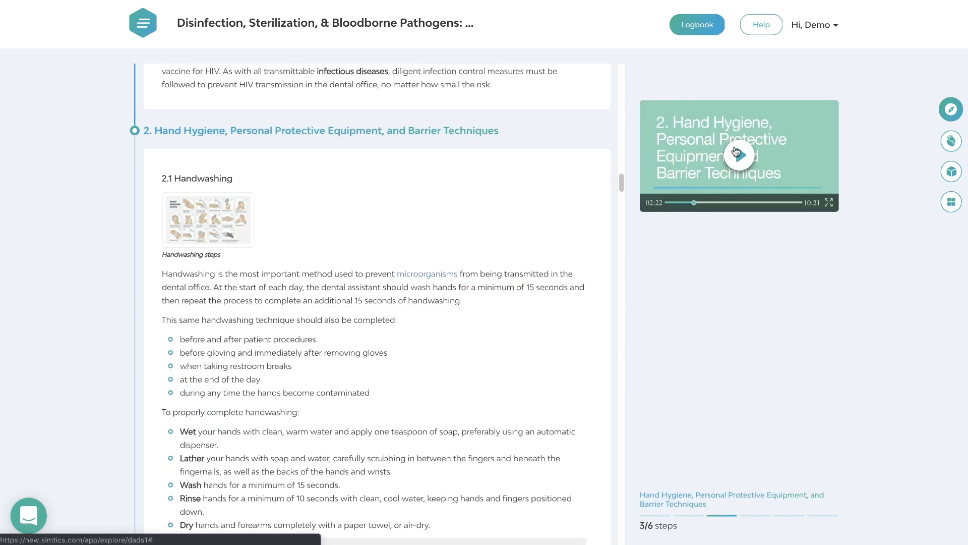
left_click(737, 152)
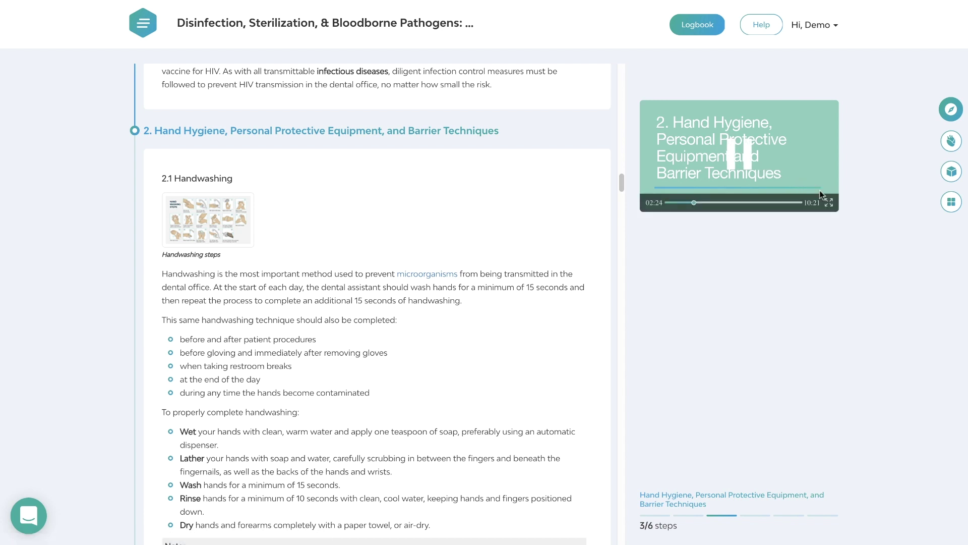
left_click(829, 203)
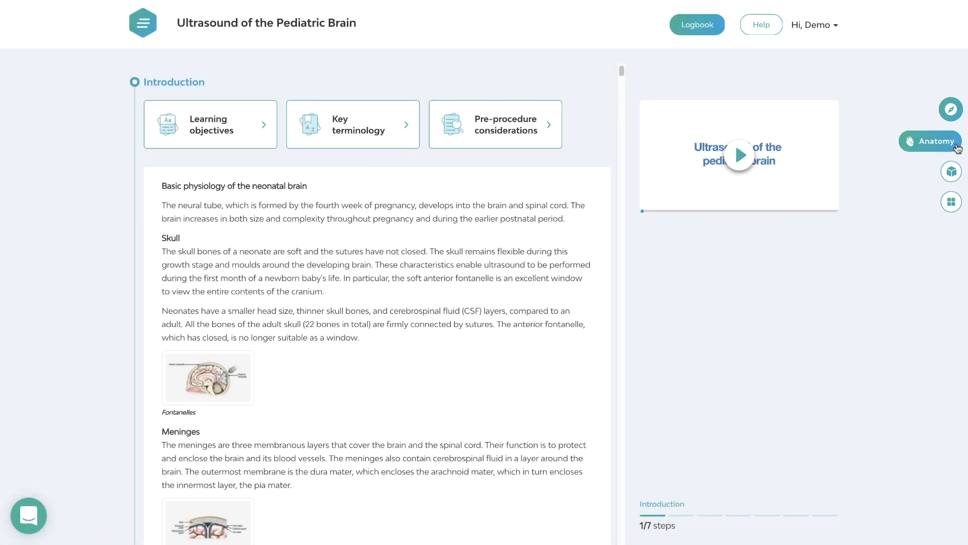
Switch the Ultrasound of the Pediatric Brain module to its Anatomy view.
left_click(956, 146)
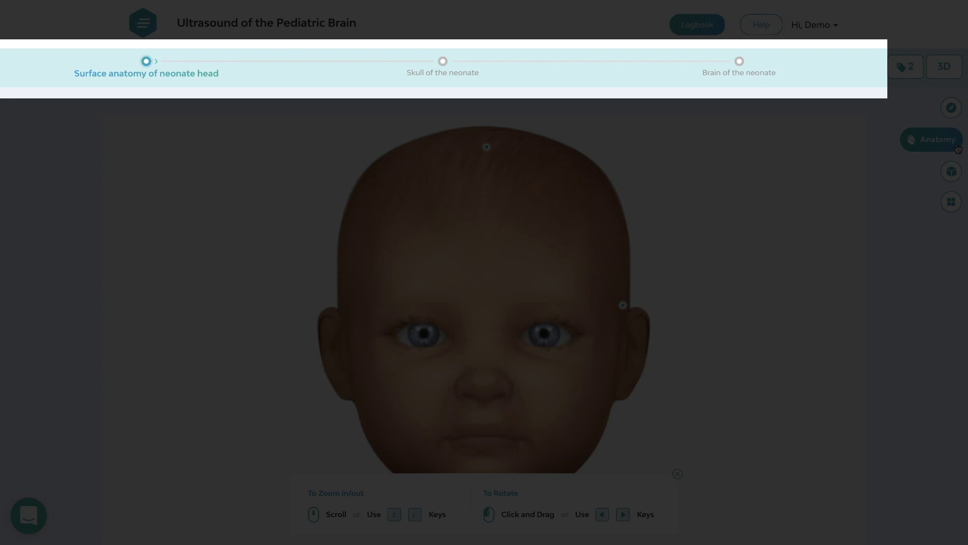
Move between the Surface anatomy, Skull and Brain of the neonate steps, dismissing the zoom/rotate help.
mouse_move(145, 62)
left_mouse_down()
mouse_move(579, 58)
mouse_move(612, 49)
mouse_move(724, 59)
mouse_move(737, 50)
left_mouse_up()
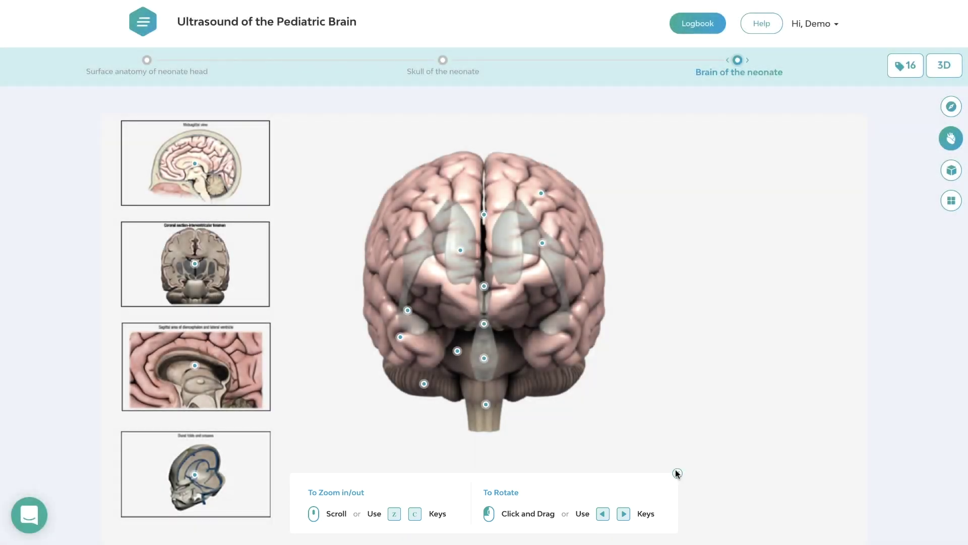
left_click(677, 473)
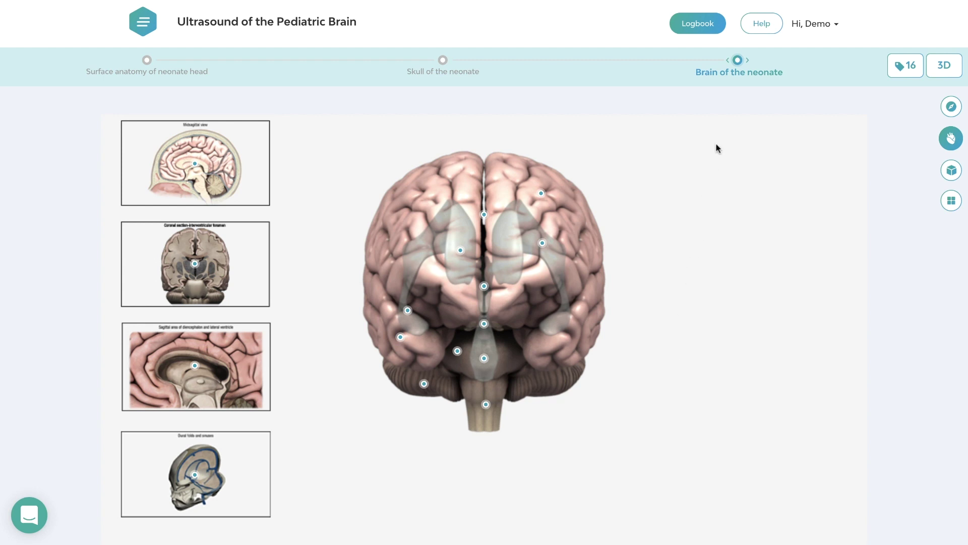
left_click_drag(734, 62, 114, 117)
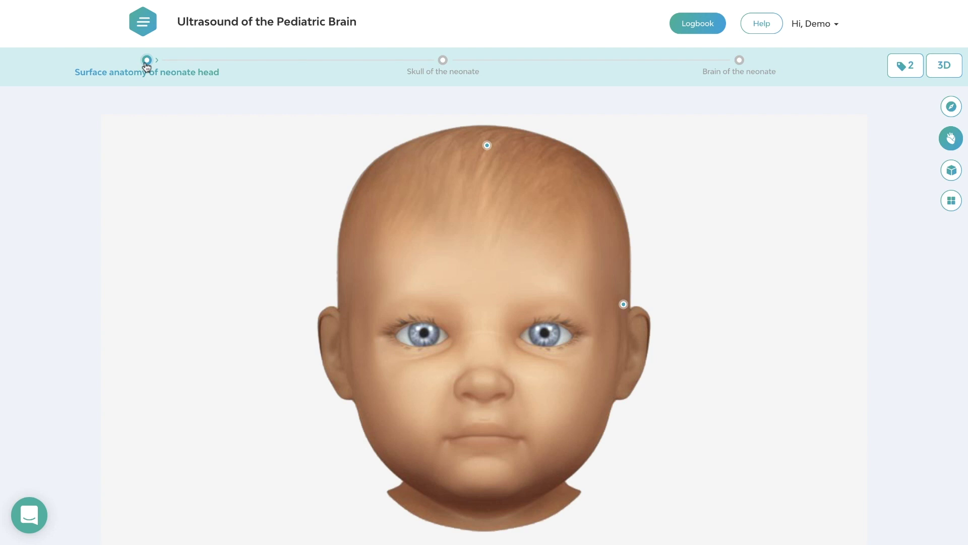
left_click_drag(145, 62, 737, 73)
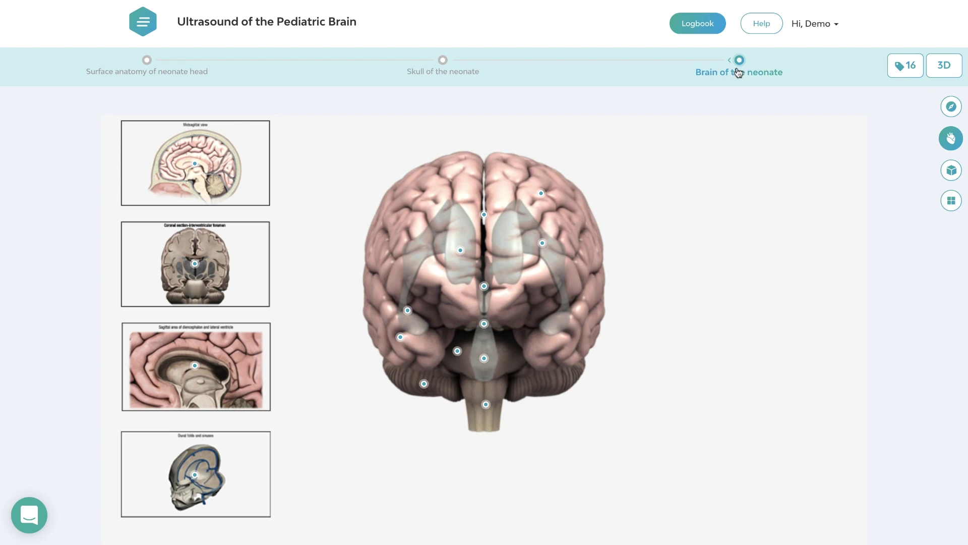
Enlarge the coronal section-interventricular foramen image and read the Third ventricle description.
mouse_move(542, 198)
left_click(542, 242)
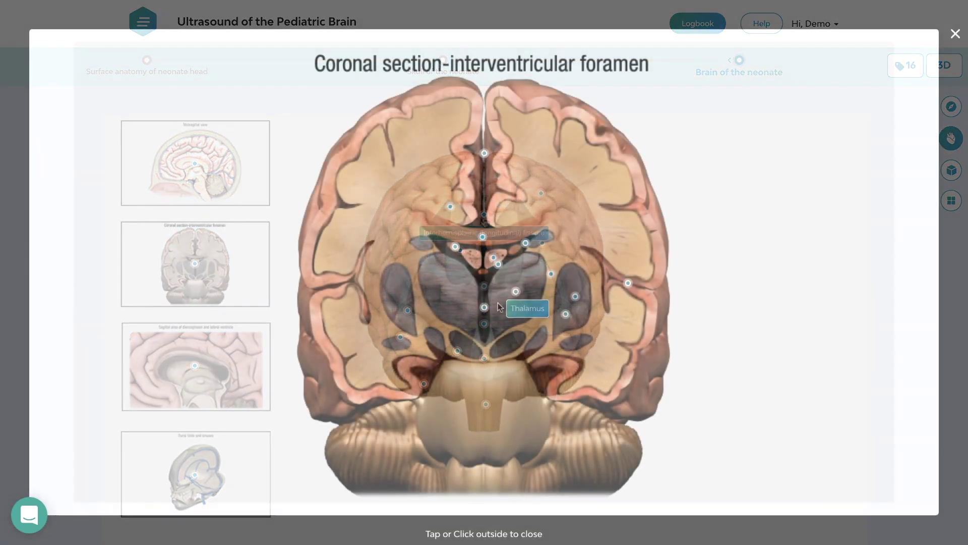
mouse_move(483, 313)
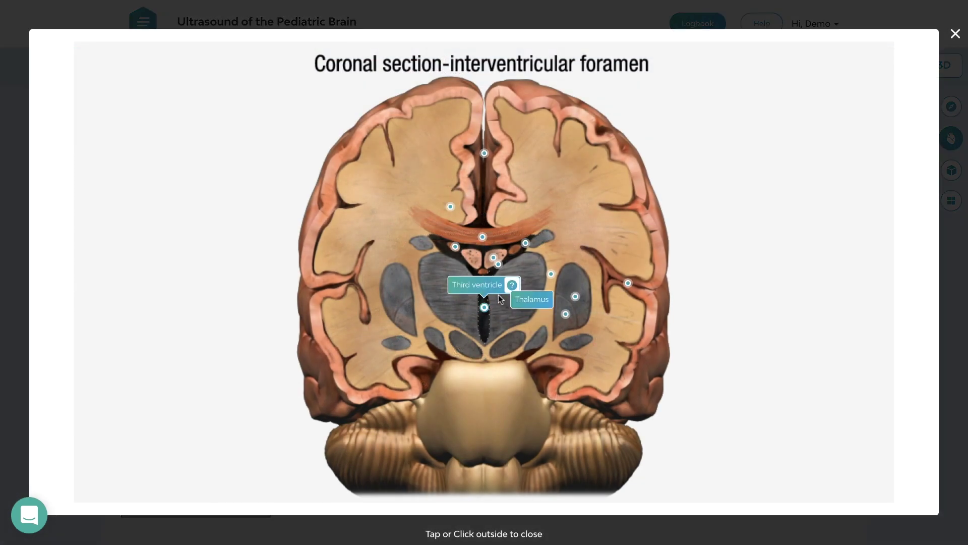
left_click(512, 285)
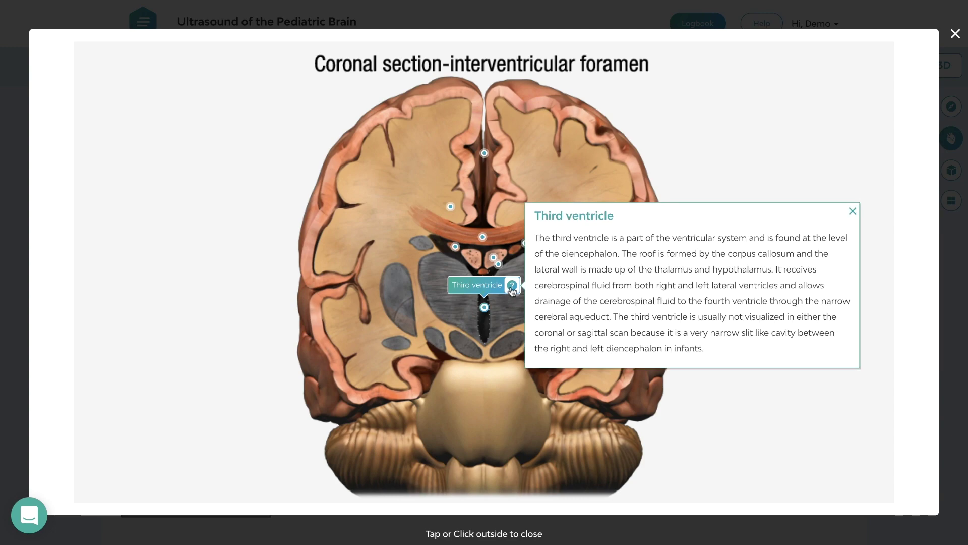
left_click(955, 34)
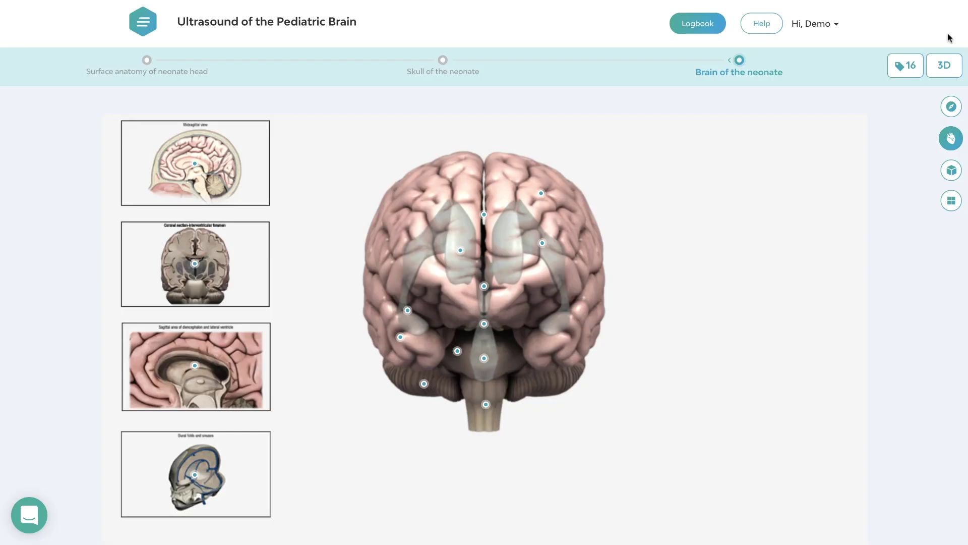
Show name labels on all 16 hotspots and rotate the Frontal lobe in 3D.
left_click(903, 68)
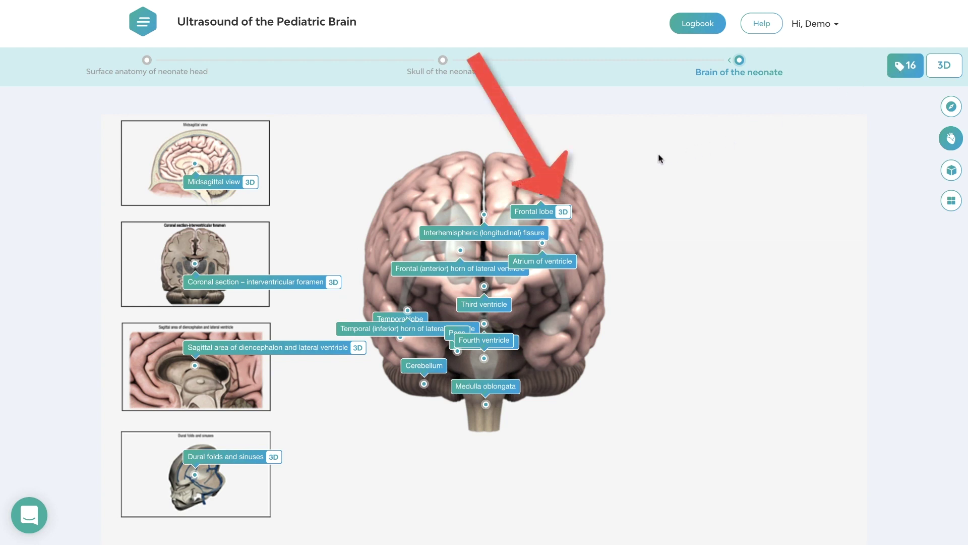
left_click(558, 213)
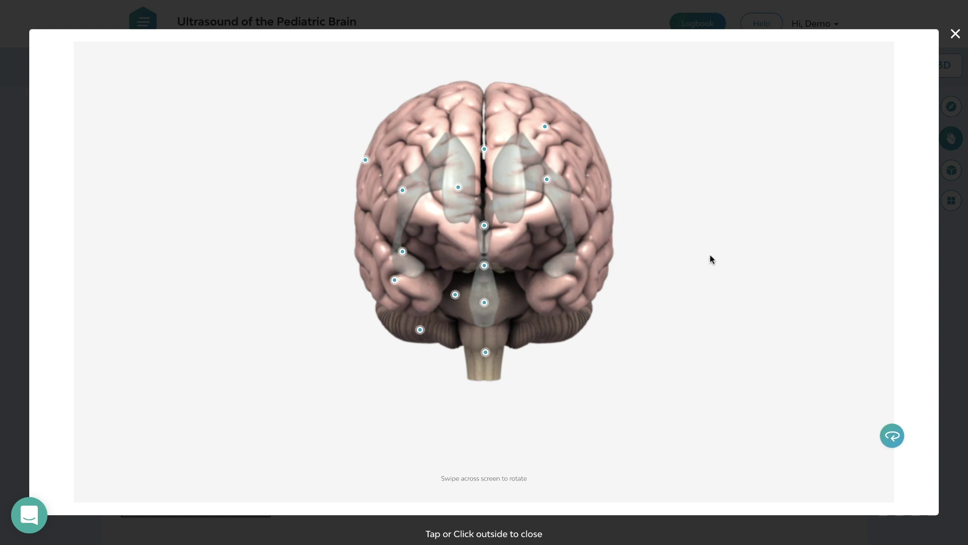
left_click_drag(654, 267, 406, 372)
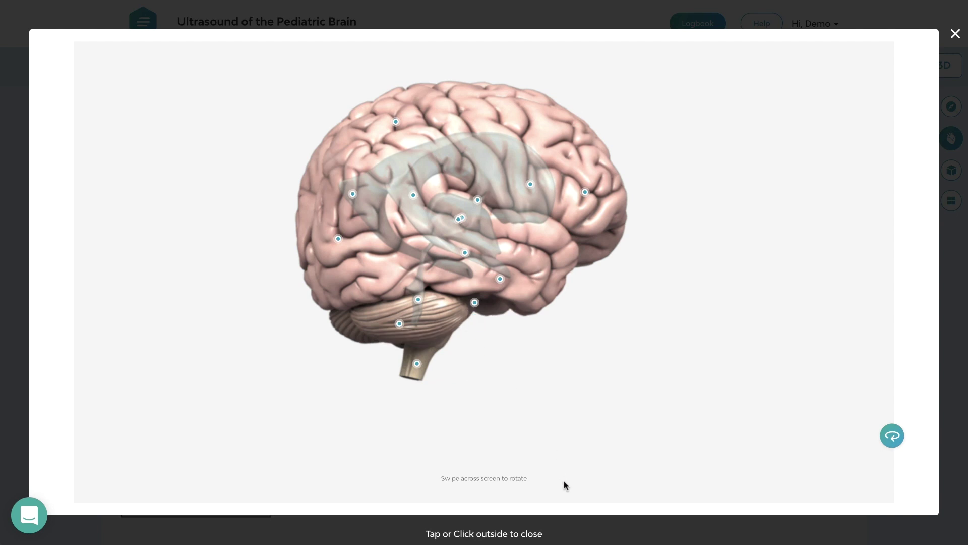
left_click(579, 529)
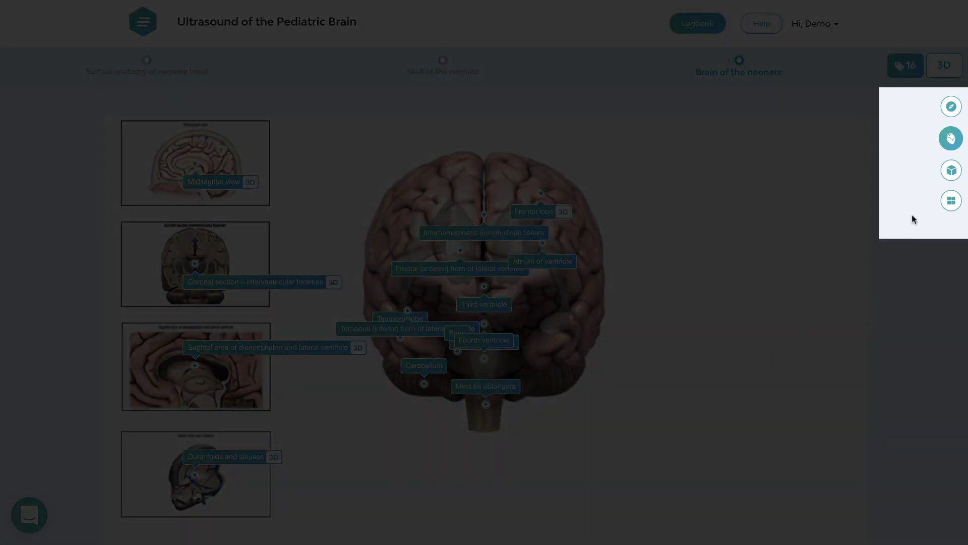
Open the Administer Intradermal Injections simulation page with Learn Mode and Test Mode.
left_click(950, 177)
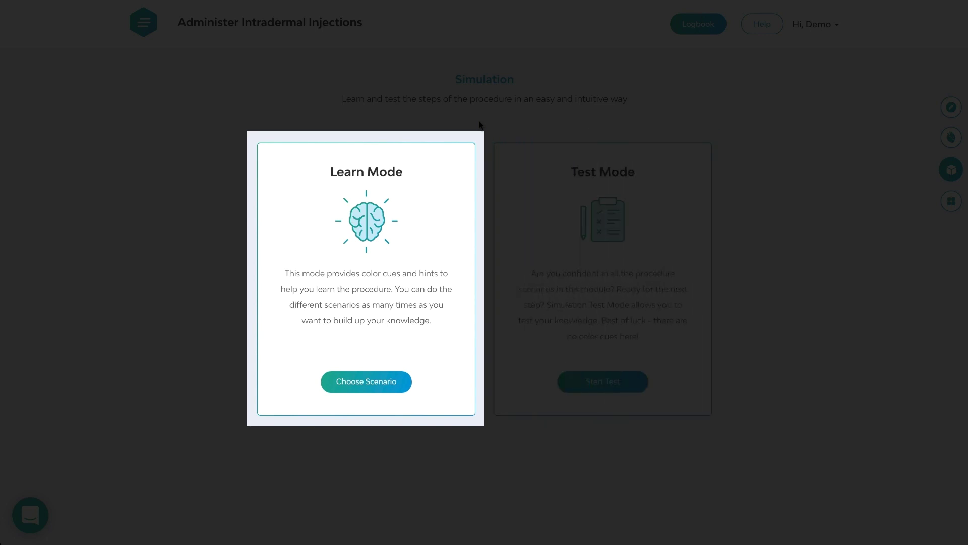
Launch Scenario 1 from the Learn Mode scenario list.
left_click(368, 381)
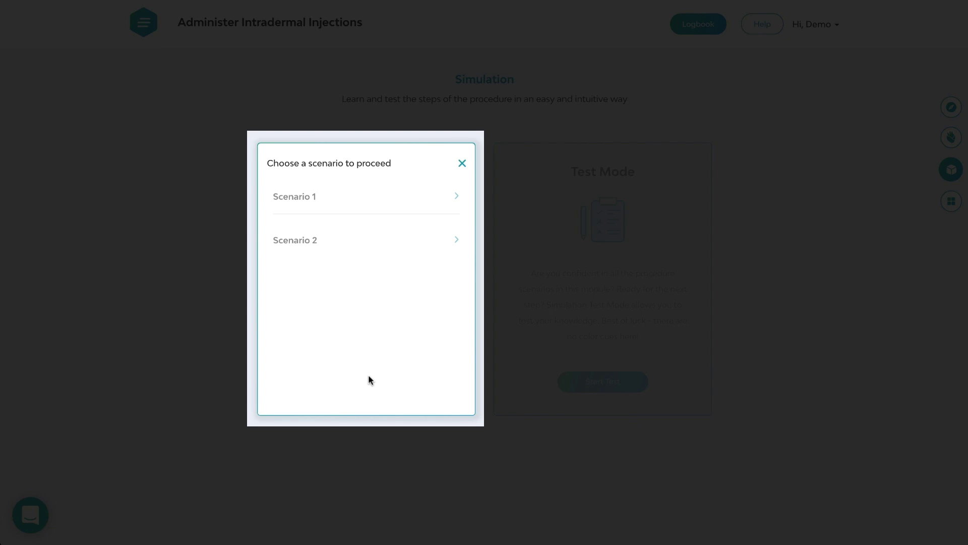
left_click(323, 204)
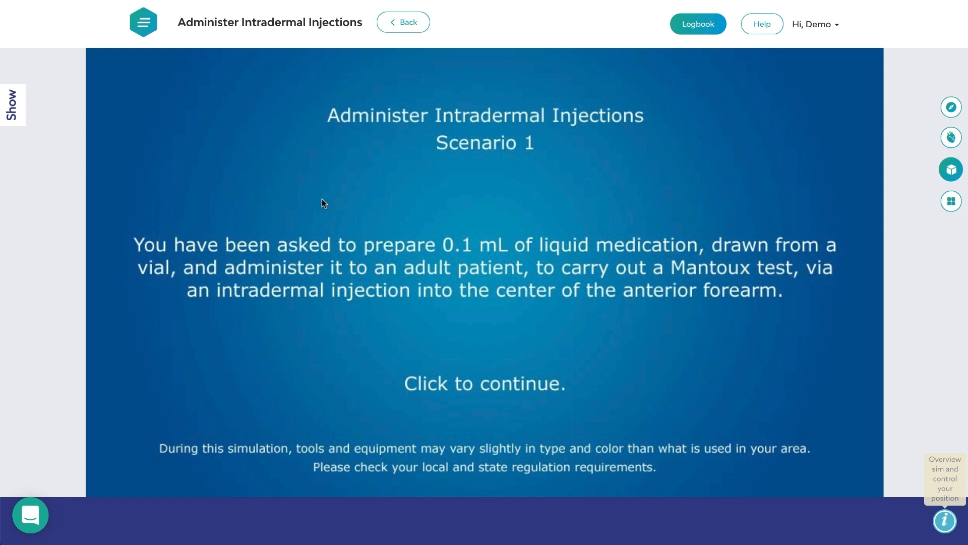
Answer the first step, then after a wrong 0.5 mL micro-syringe pick, choose the 1 mL syringe.
left_click(323, 201)
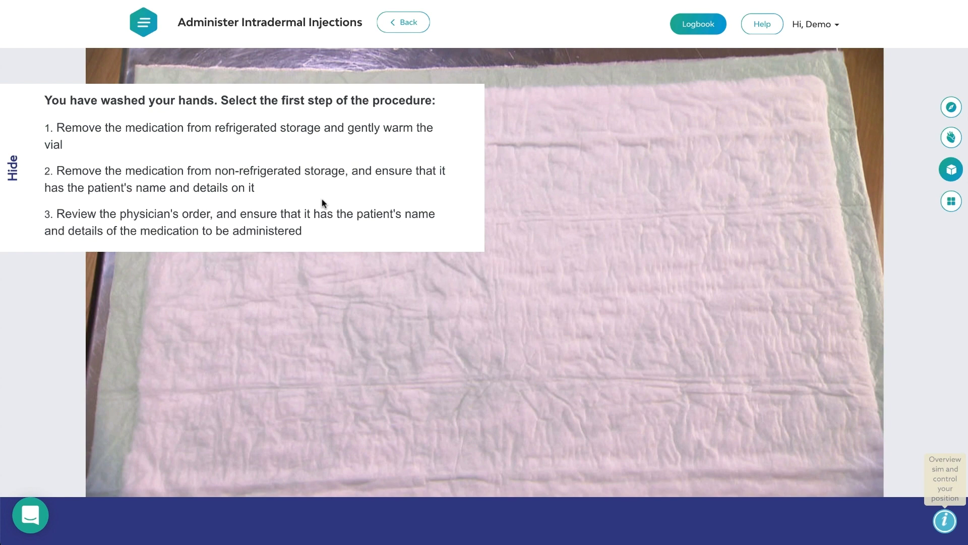
left_click(322, 200)
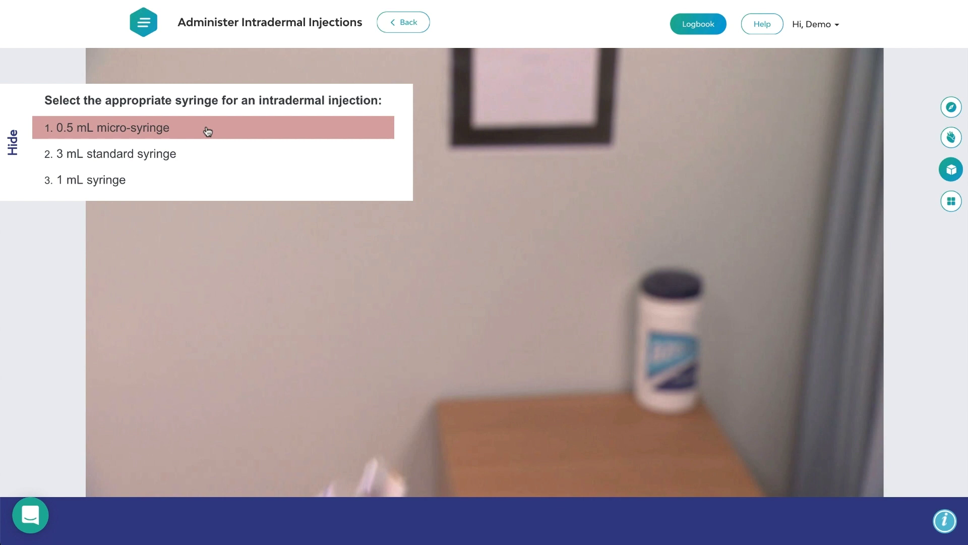
left_click(207, 129)
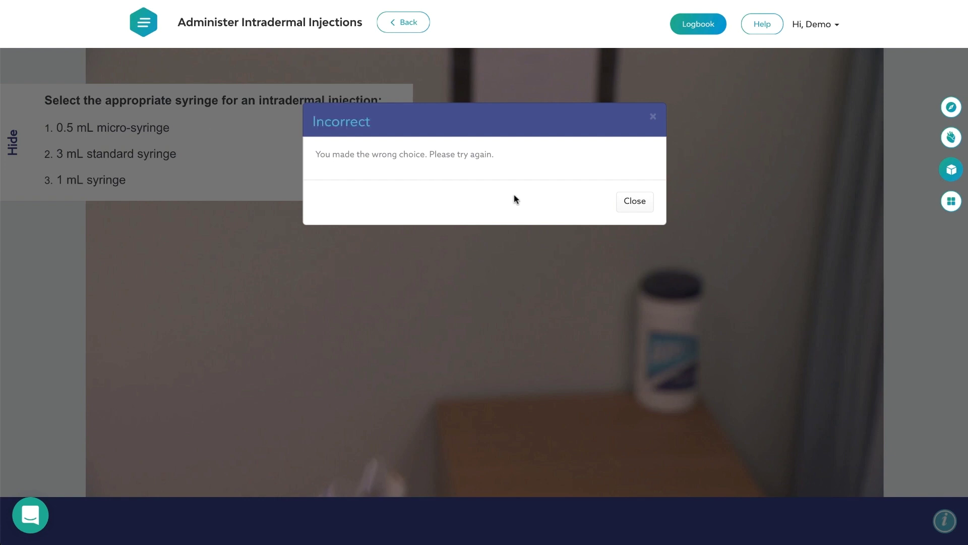
left_click(634, 202)
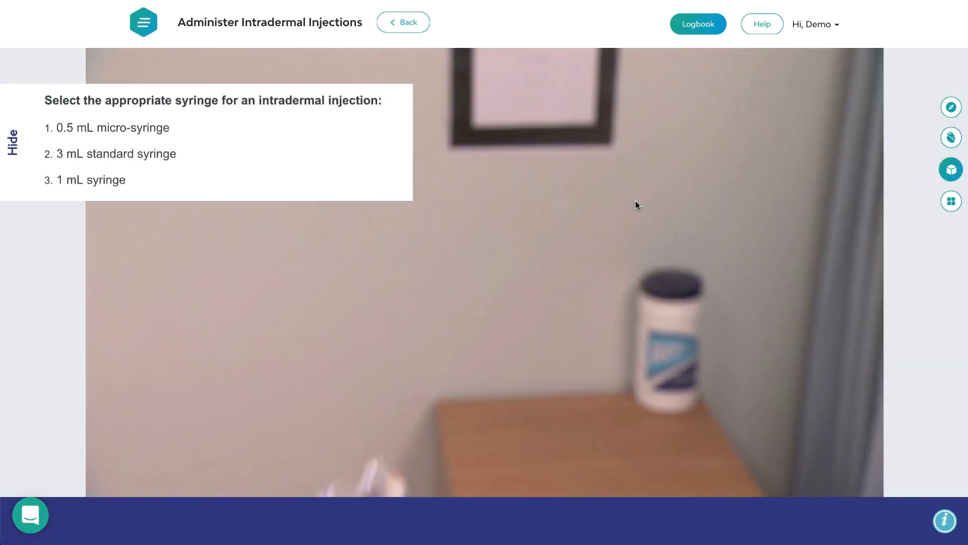
left_click(373, 187)
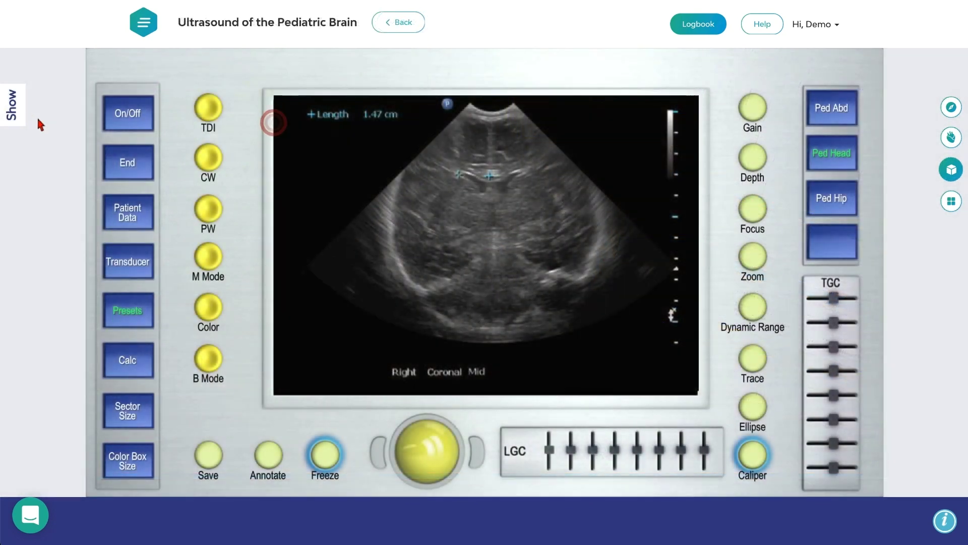
left_click(12, 111)
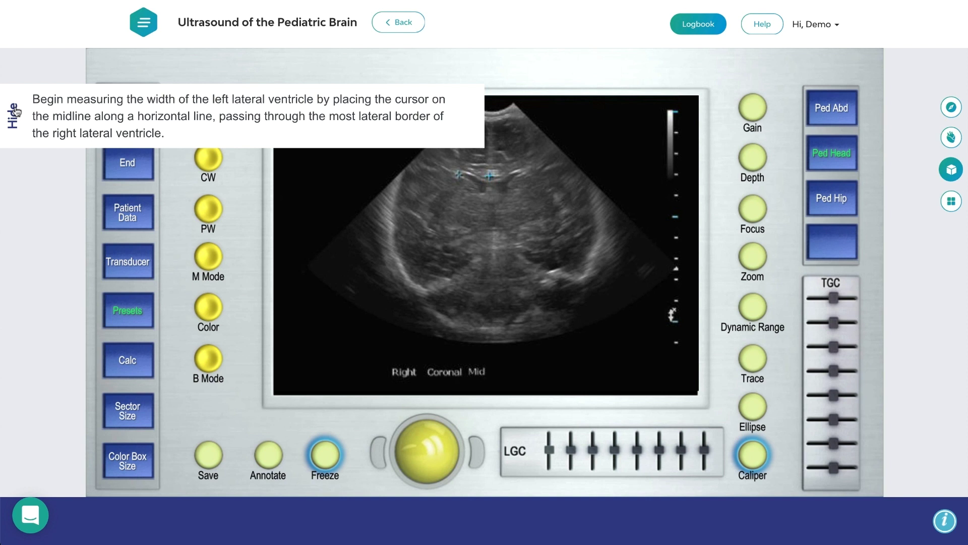
left_click(15, 112)
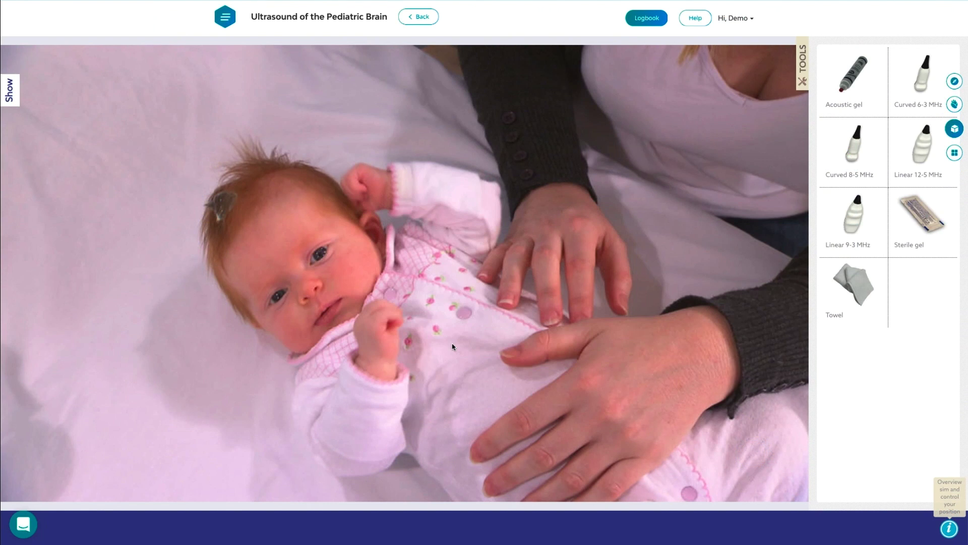
Apply acoustic gel and pick up the Curved 8-5 MHz transducer onto the infant's head.
left_click(844, 106)
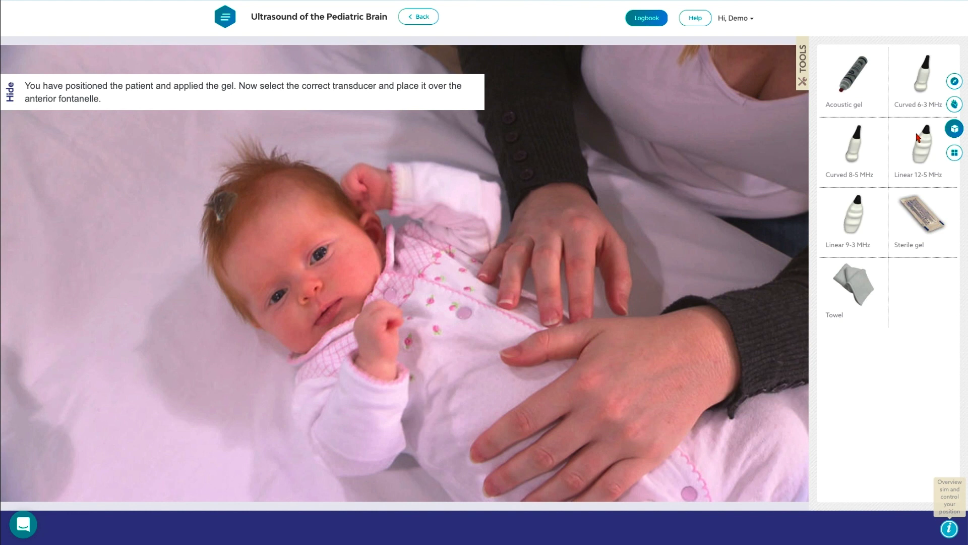
left_click(868, 135)
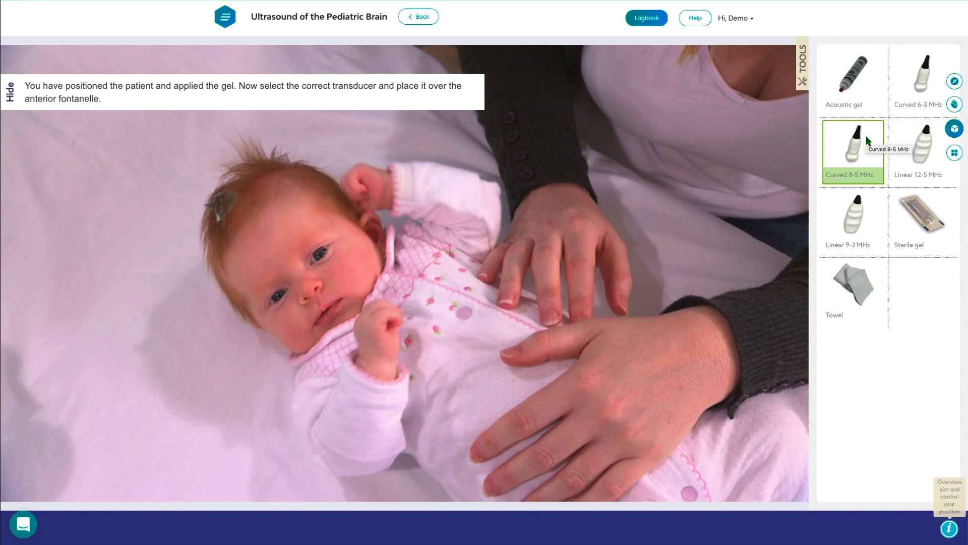
left_click(866, 135)
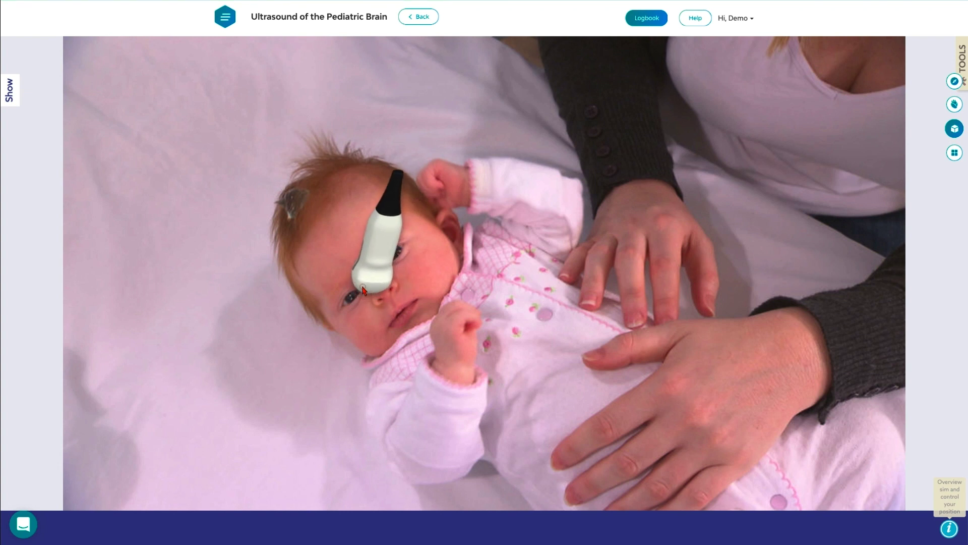
Place the transducer on the baby's forehead, then slide the carotid transducer up the patient's neck.
left_click_drag(363, 290, 302, 216)
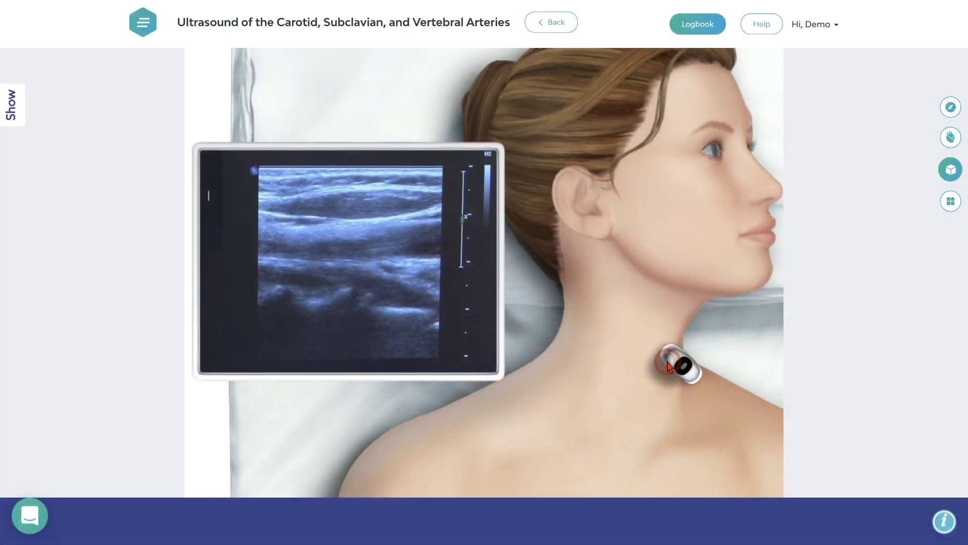
left_click_drag(669, 366, 632, 283)
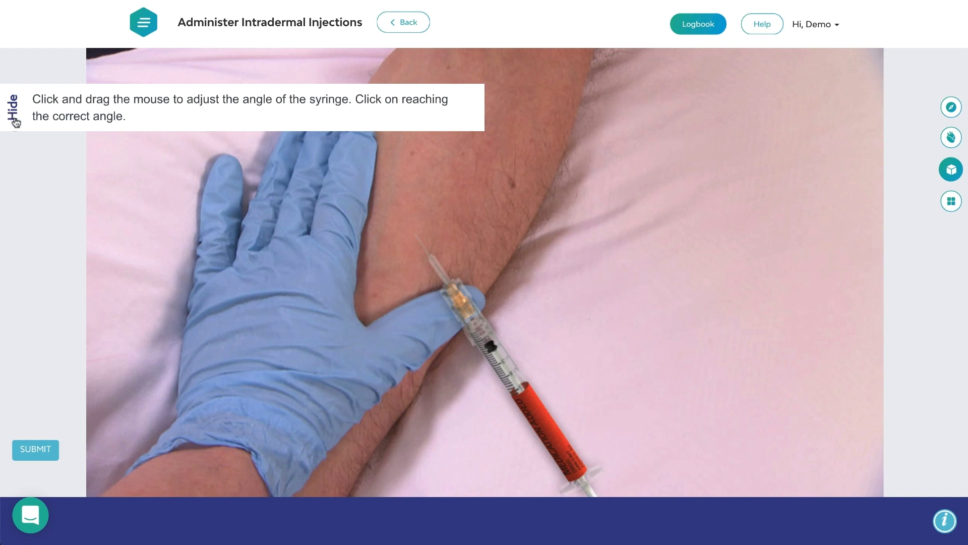
Hide the instructions, lower the syringe to a shallow angle along the forearm, and toggle the instructions.
left_click(12, 111)
left_click_drag(491, 418, 536, 404)
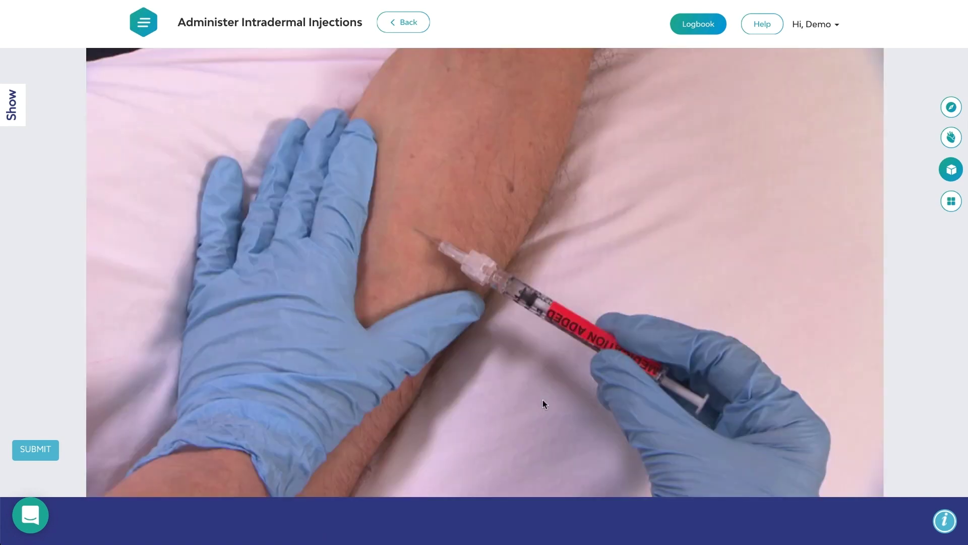
left_click(16, 114)
left_click(15, 118)
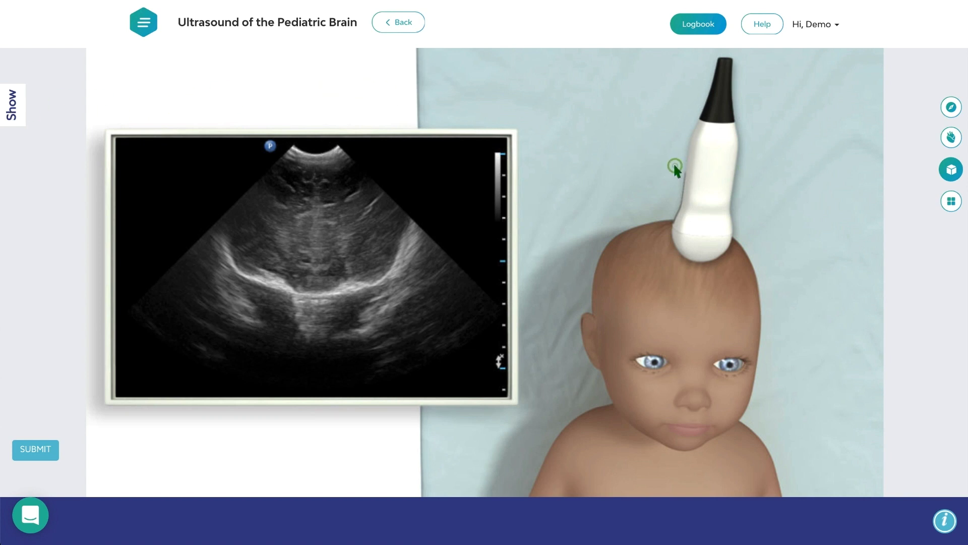
Tilt the probe on the infant's head to image a different brain section.
left_click_drag(676, 180, 649, 188)
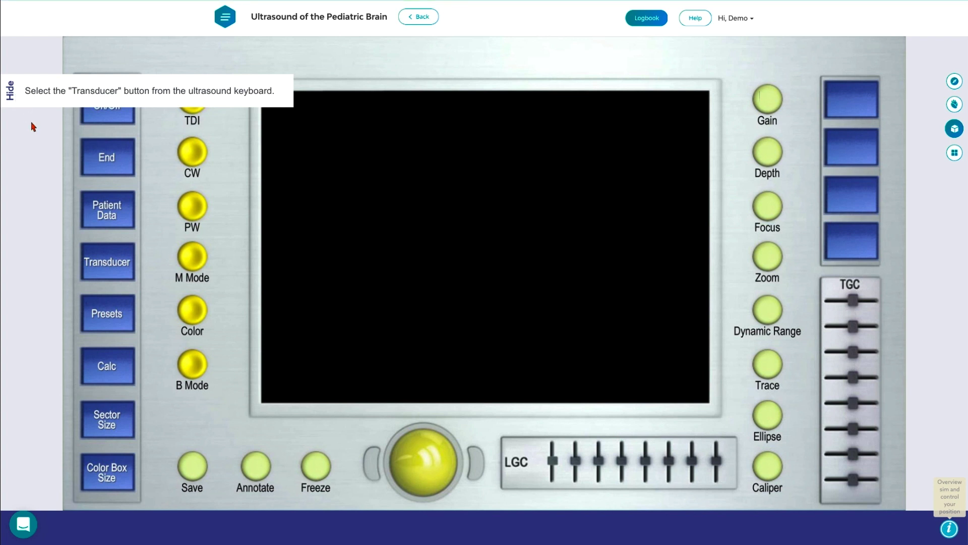
Select the Curved 8-5 MHz transducer on the ultrasound keyboard.
left_click(99, 261)
left_click(11, 101)
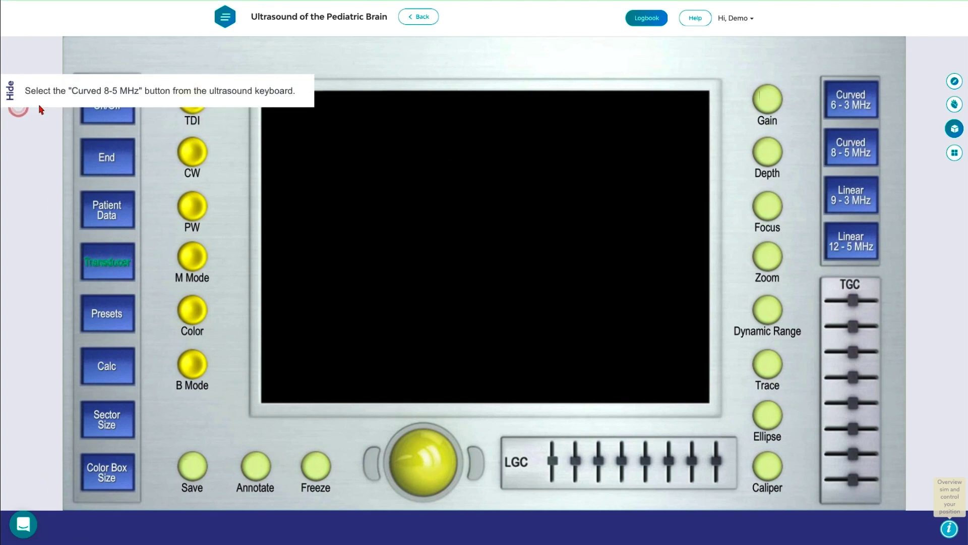
left_click(843, 155)
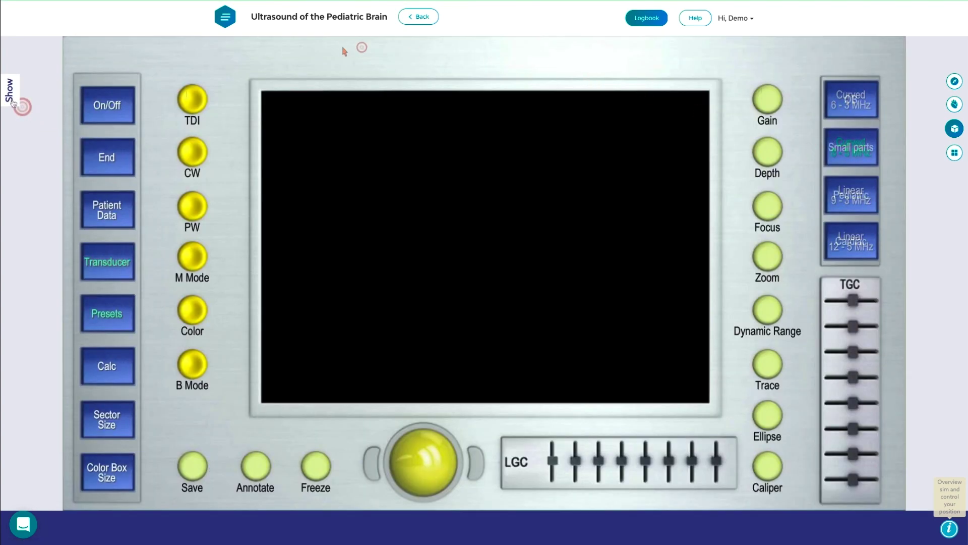
Apply the Pediatric Ped Head preset.
left_click(12, 101)
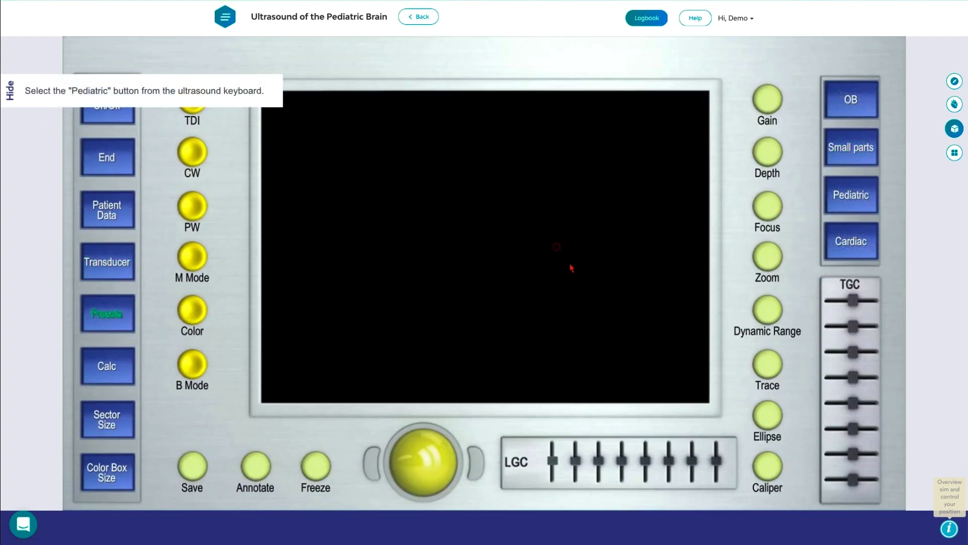
left_click(847, 214)
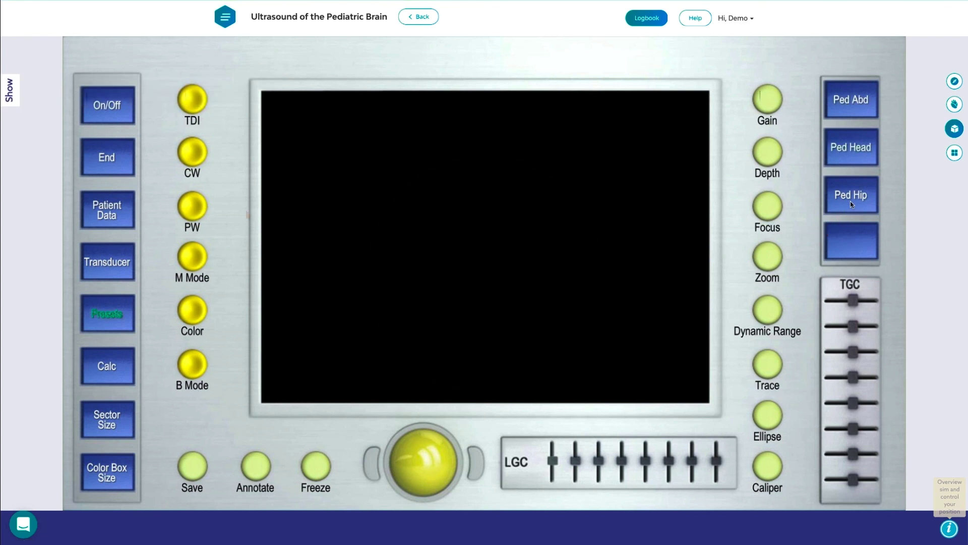
left_click(863, 151)
left_click(116, 157)
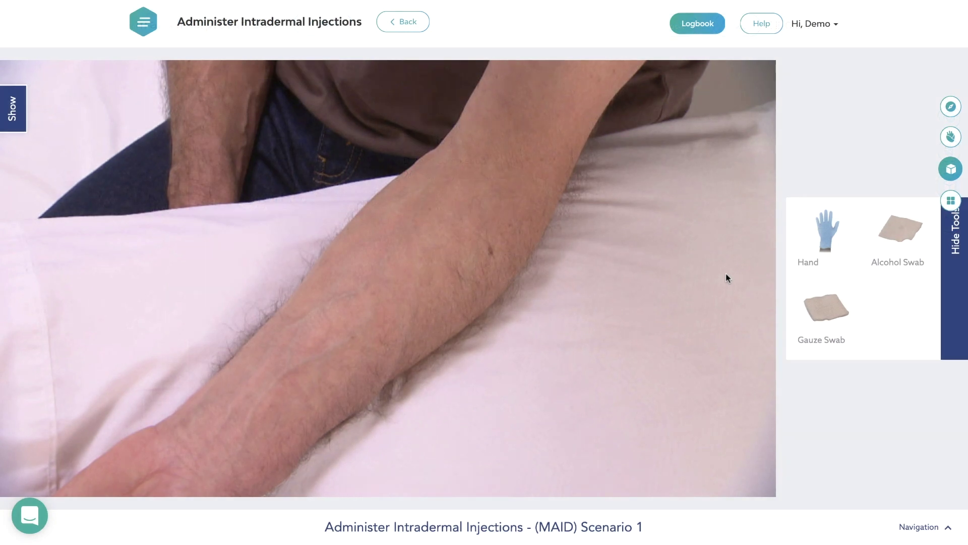
Open slide navigation, view and close the current step's hint, then reopen navigation.
left_click(933, 525)
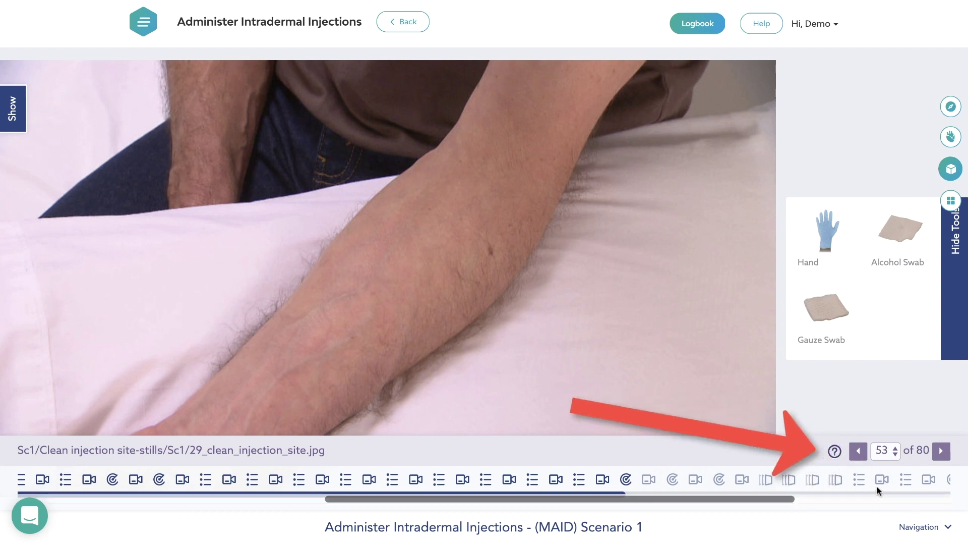
left_click(834, 451)
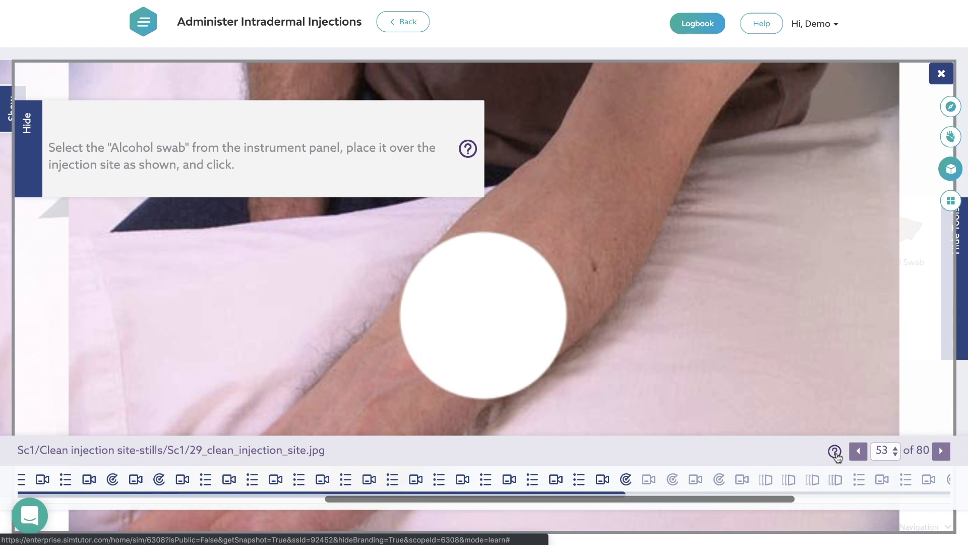
left_click(942, 75)
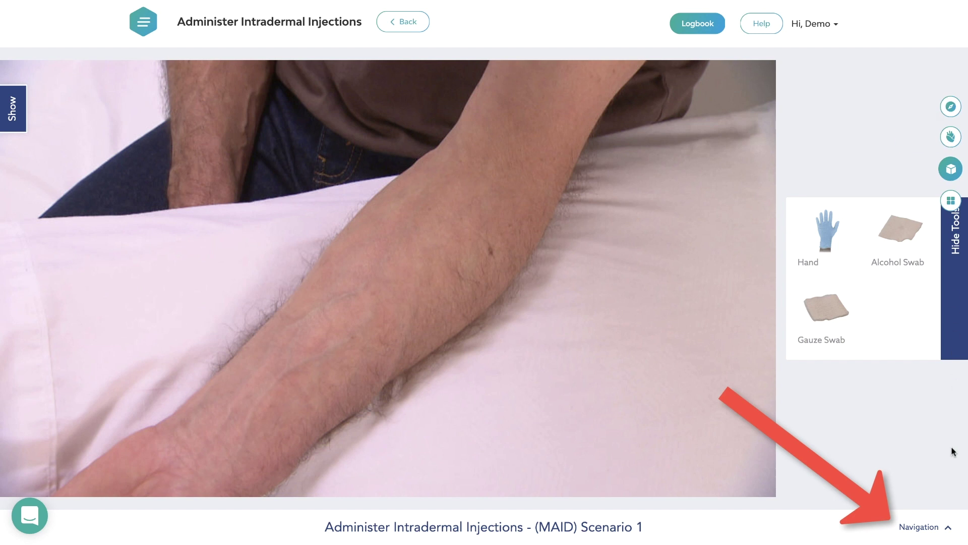
left_click(931, 527)
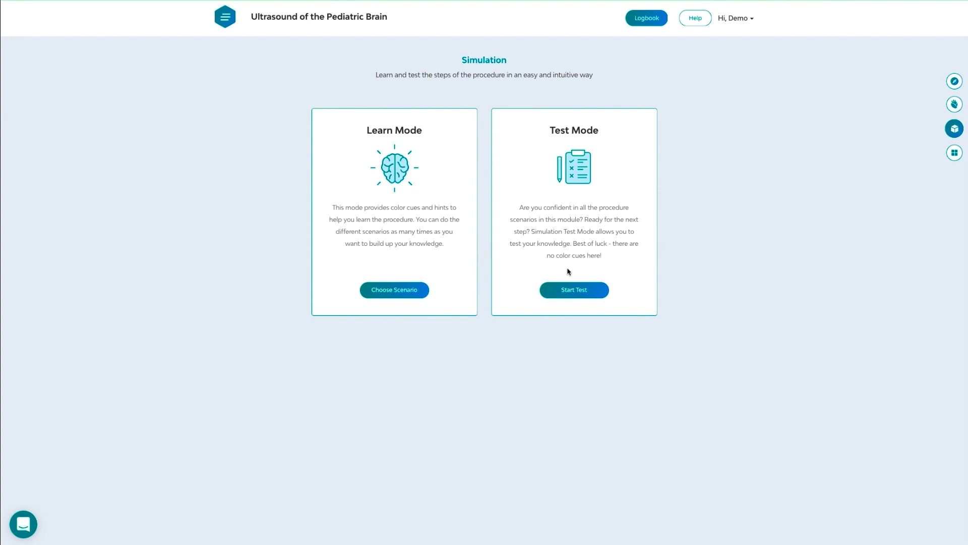
Start the Test Mode run of Ultrasound of the Pediatric Brain.
left_click(561, 292)
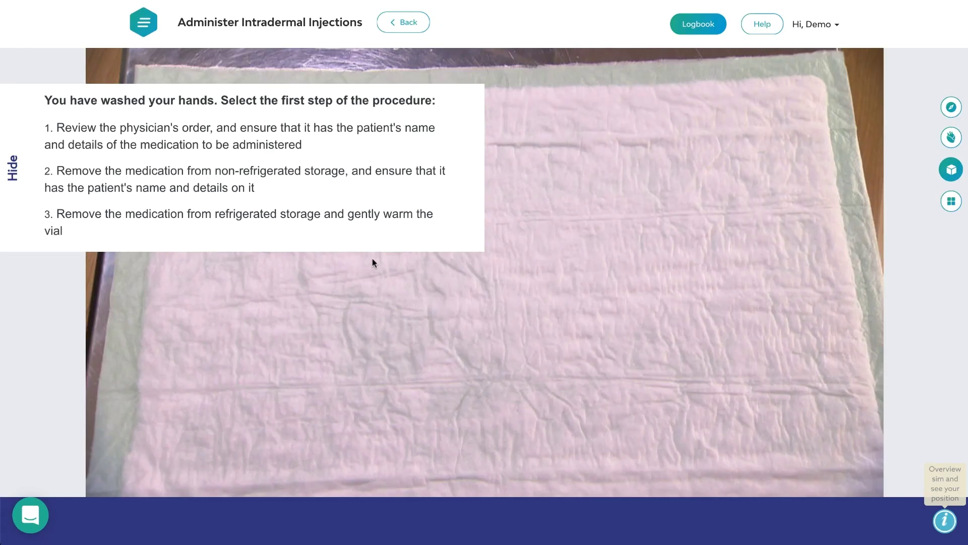
Choose reviewing the physician's order as the first step and place the probe on the baby's head.
left_click(352, 133)
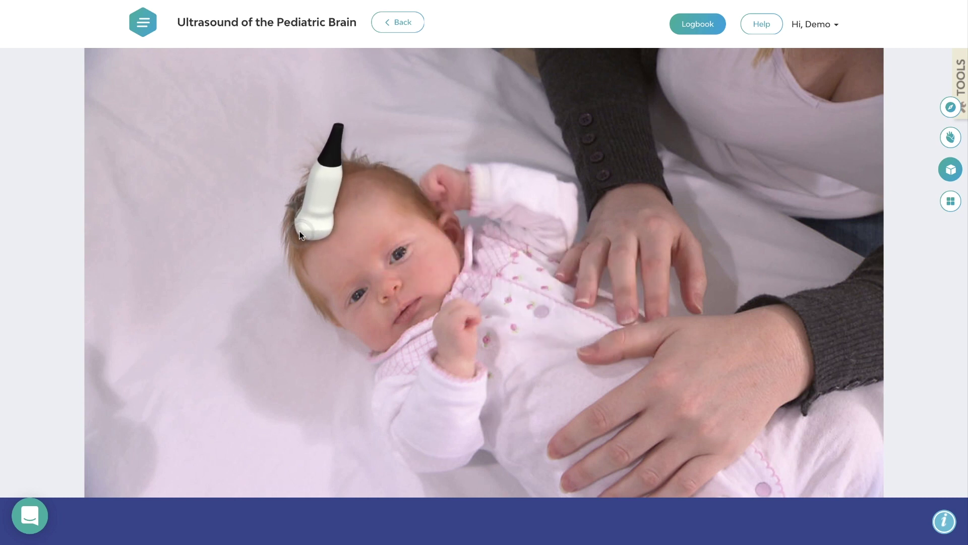
left_click_drag(299, 233, 304, 213)
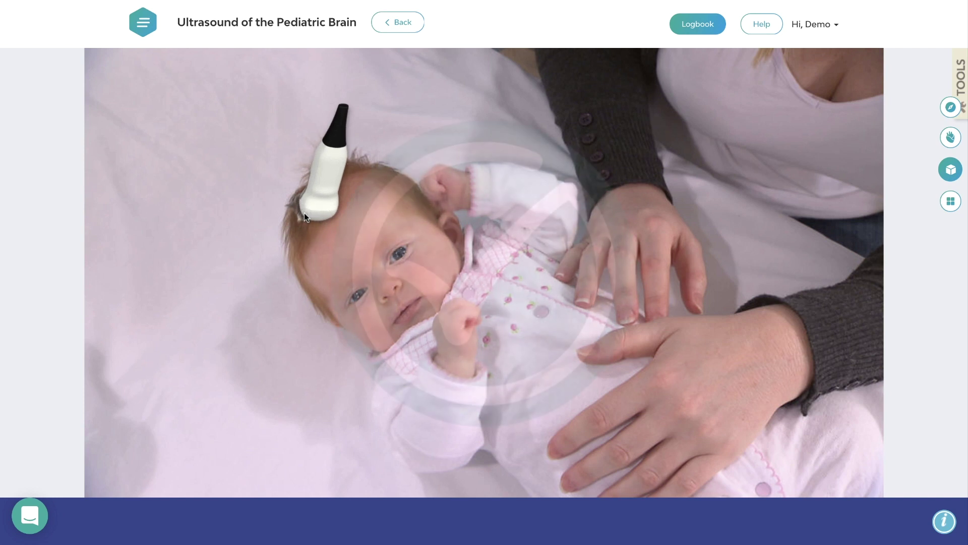
key("ctrl+minus")
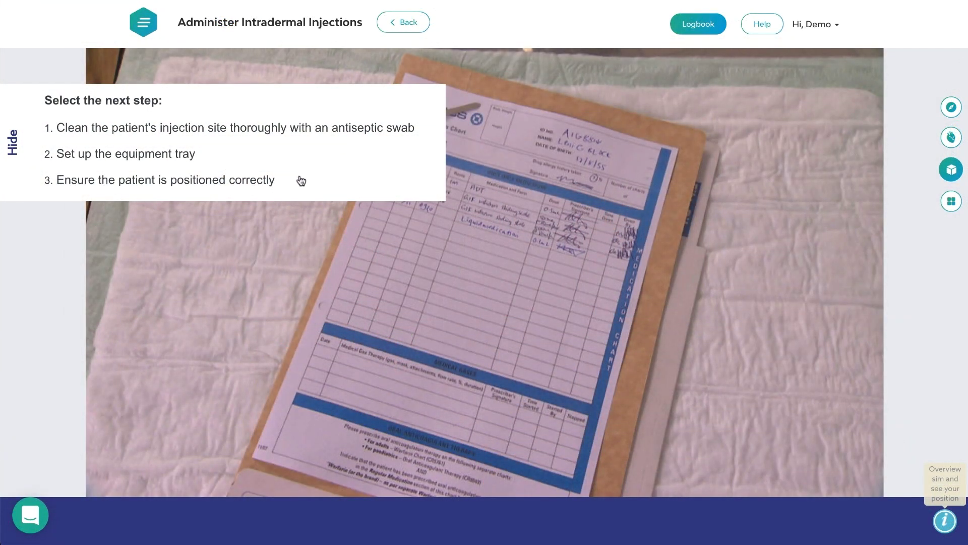
Answer positioning the patient, dismiss the Incorrect message, and try jumping to another step via navigation.
left_click(280, 184)
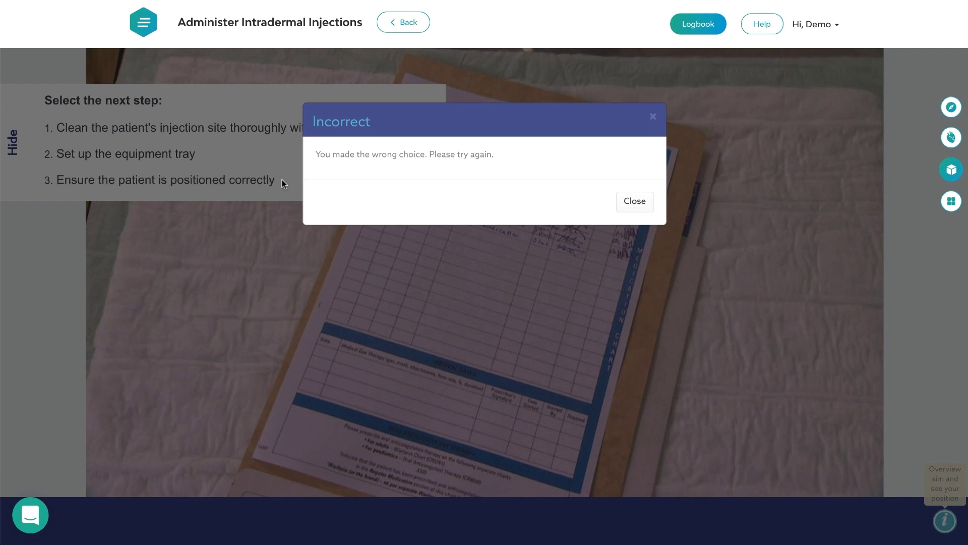
left_click(632, 202)
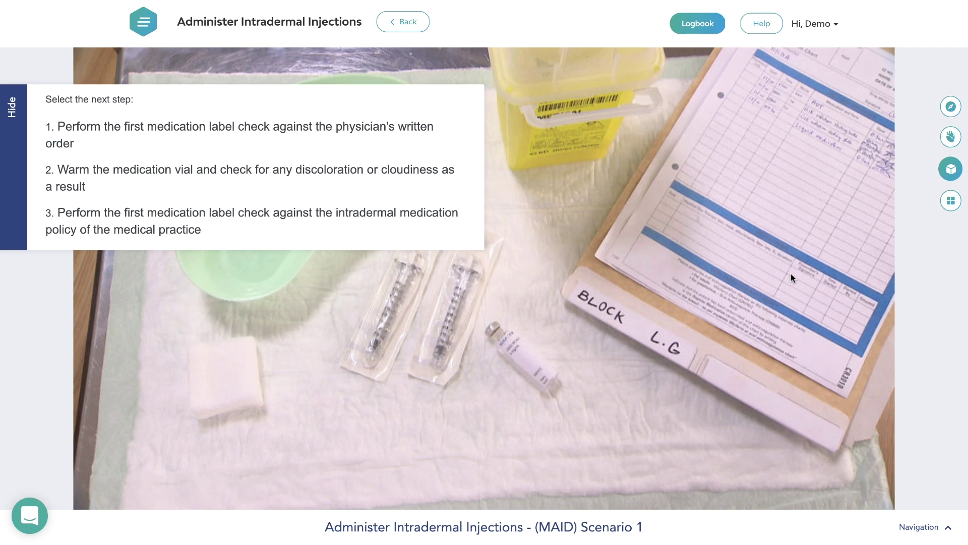
left_click(917, 526)
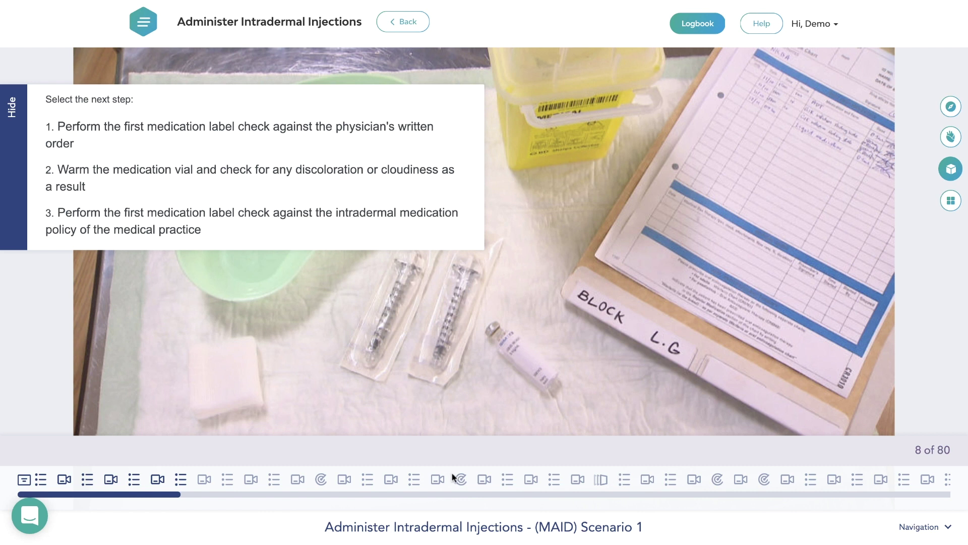
left_click(320, 481)
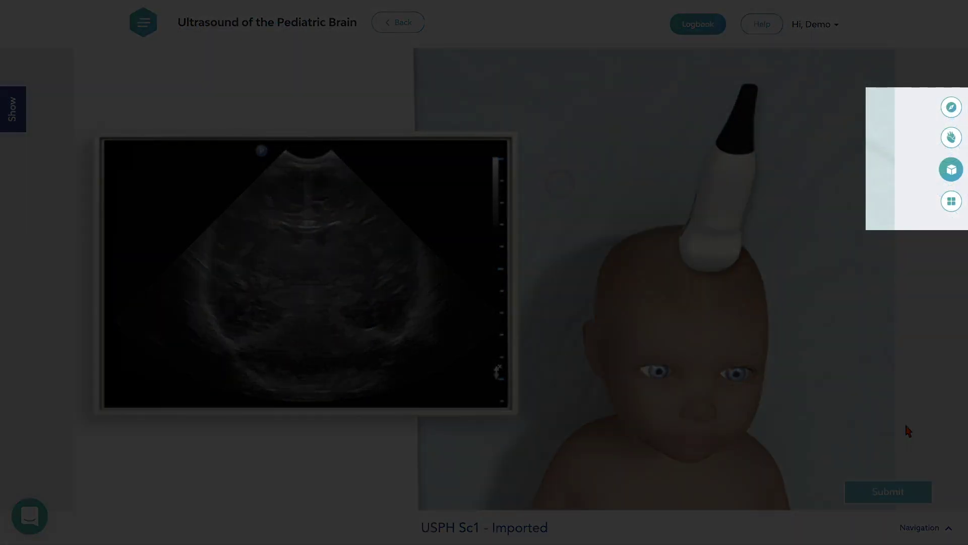
Open the pediatric brain module's quiz options from the side toolbar.
left_click(961, 203)
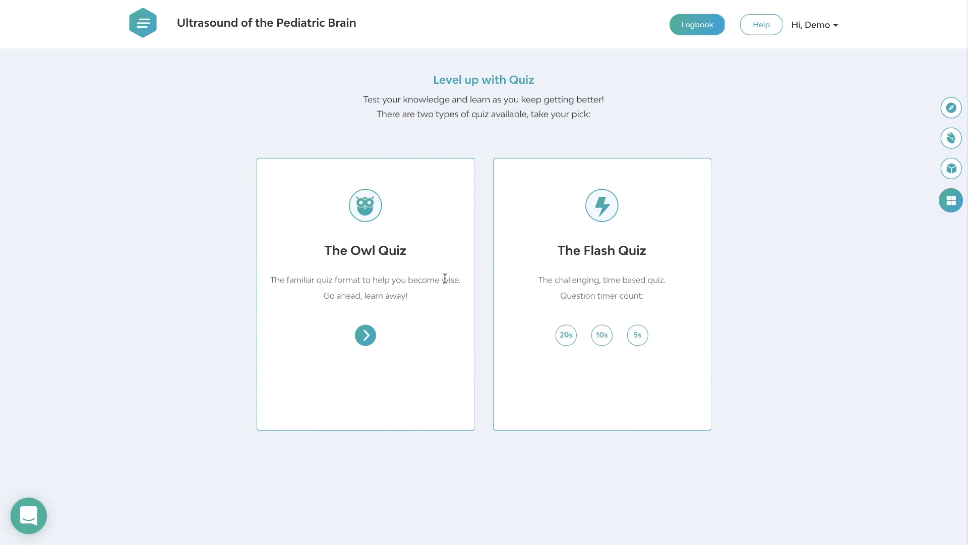
Start The Owl Quiz and answer question 1 with choroid plexus.
left_click(366, 335)
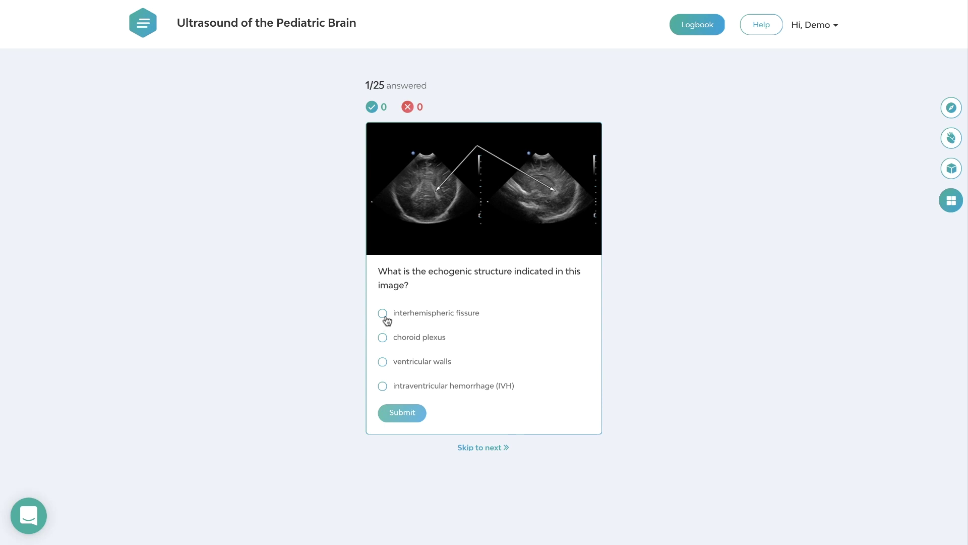
left_click(383, 338)
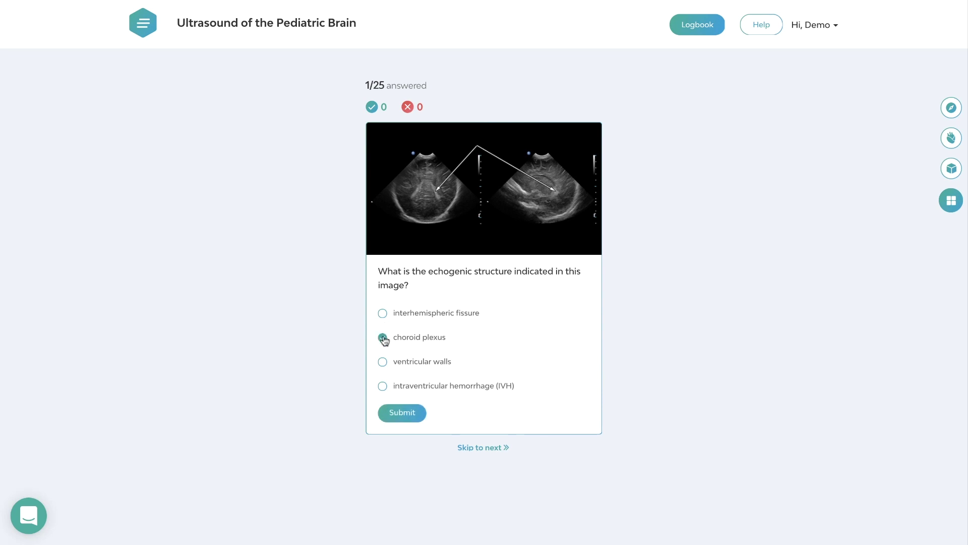
left_click(387, 413)
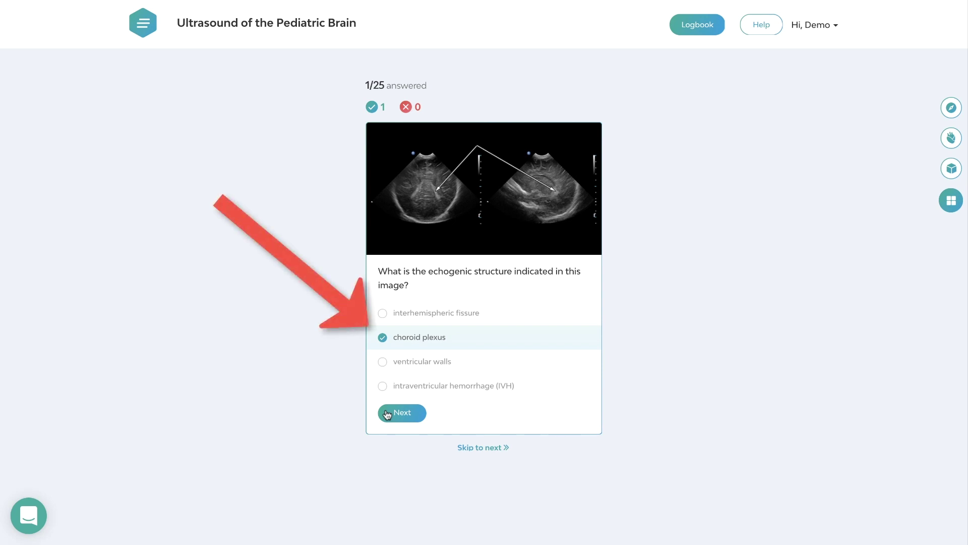
left_click(387, 413)
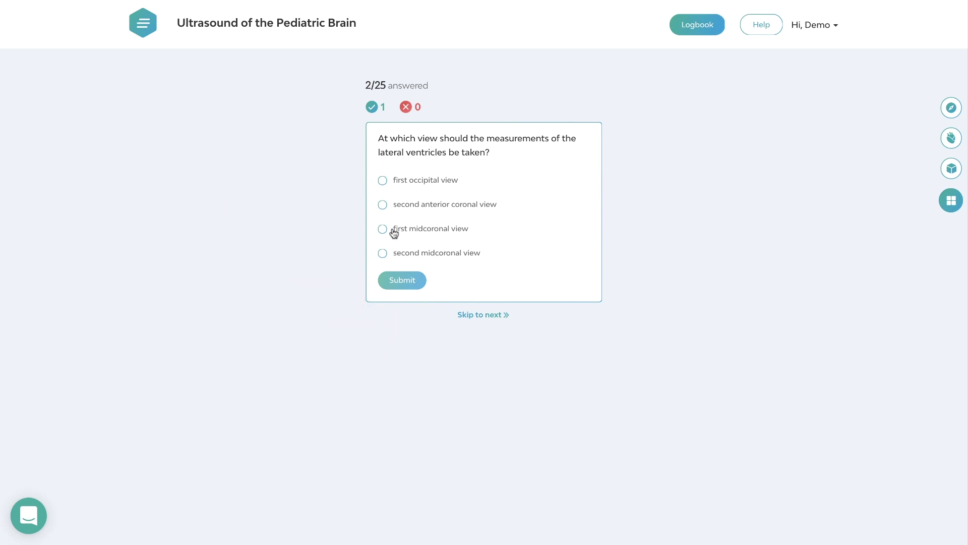
Answer the remaining questions, including first occipital view and diencephalon, and finish at 16.00%.
left_click(382, 182)
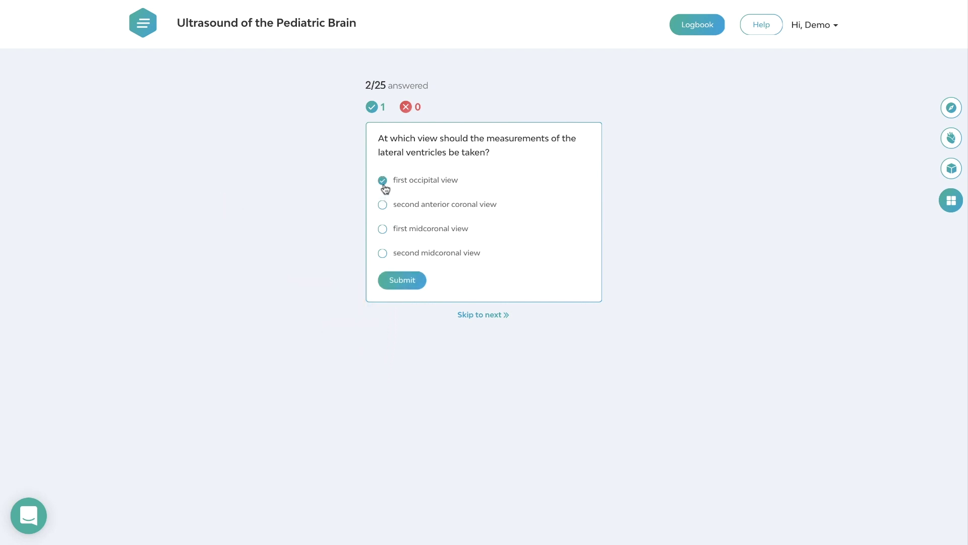
left_click(393, 279)
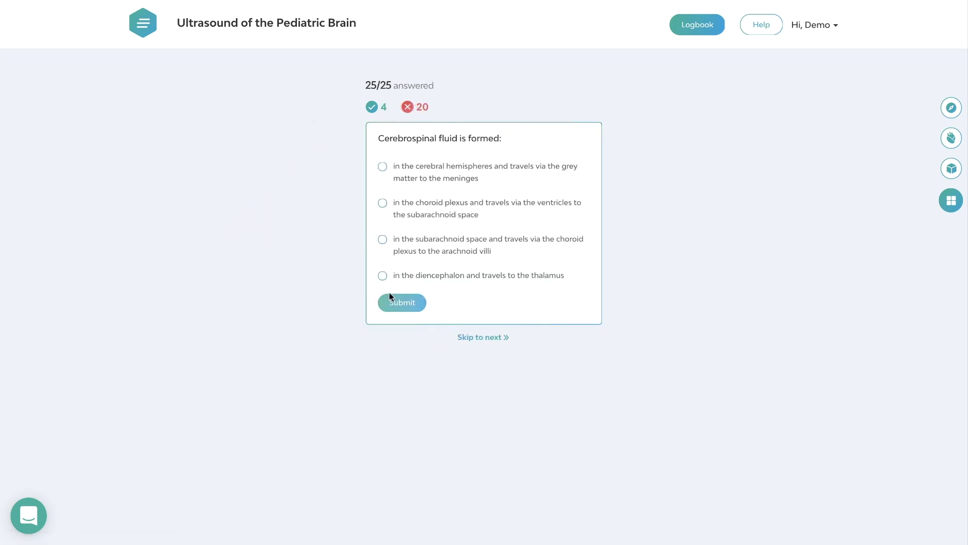
left_click(383, 276)
left_click(402, 307)
left_click(402, 304)
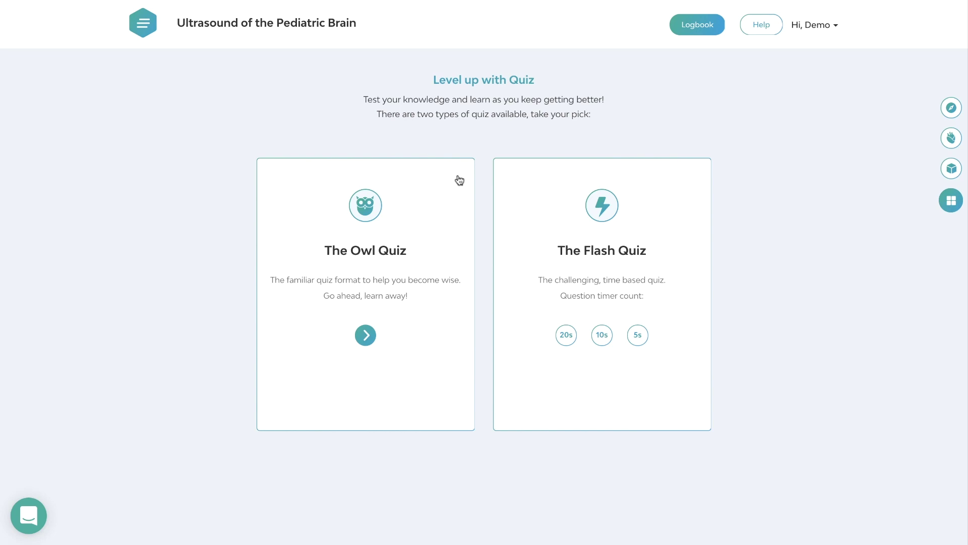
Answer a 20-second Flash Quiz question with intraparenchymal hemorrhage and submit it.
left_click(567, 335)
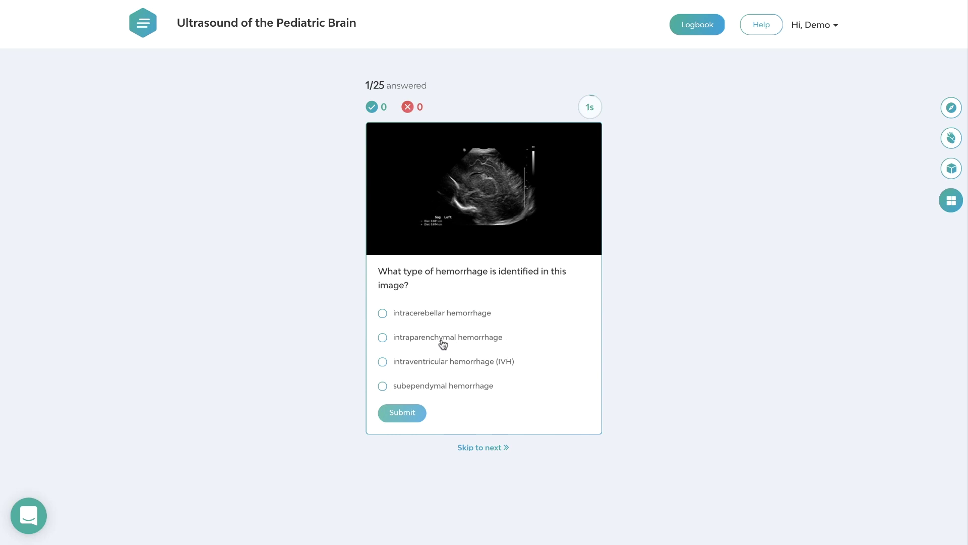
left_click(383, 338)
left_click(410, 411)
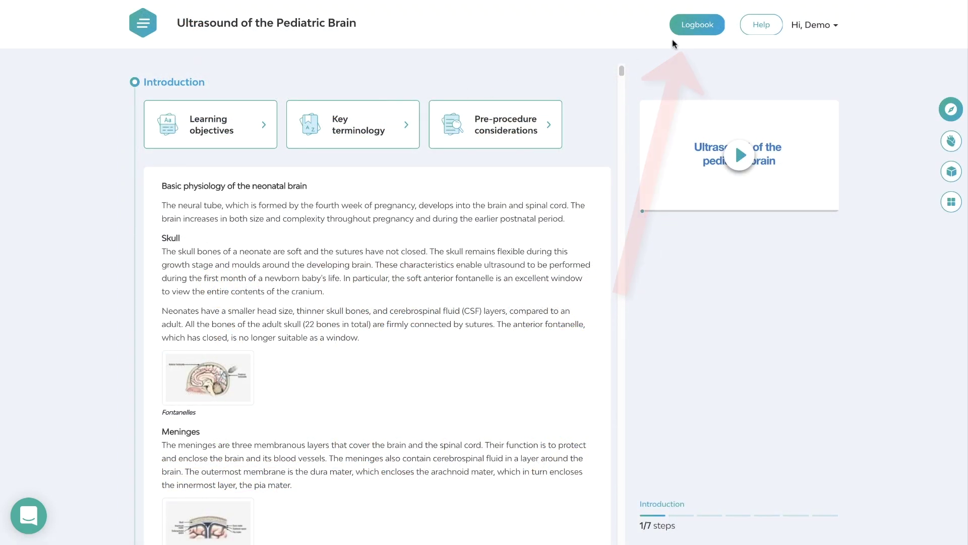
Open the Logbook and move to page 2 of 52 of the session log.
left_click(695, 33)
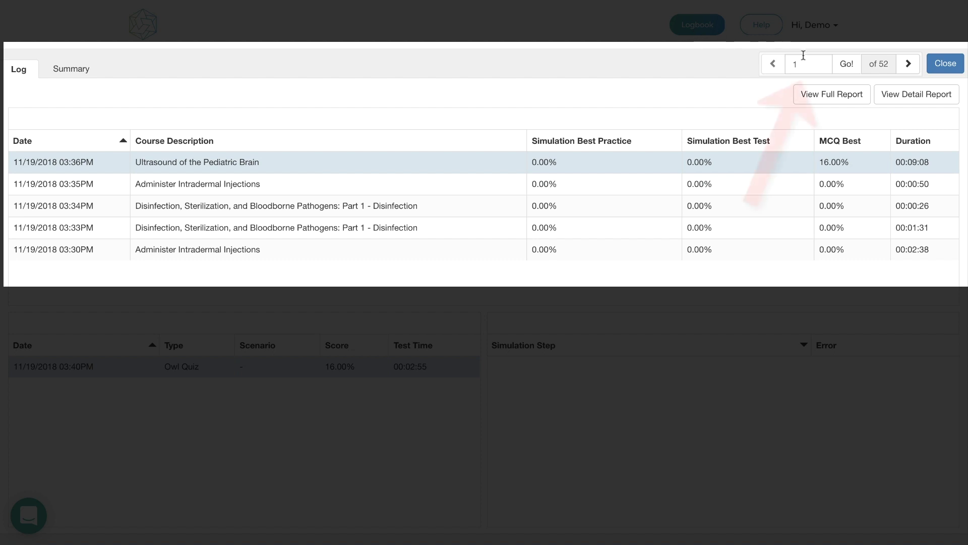
left_click(908, 64)
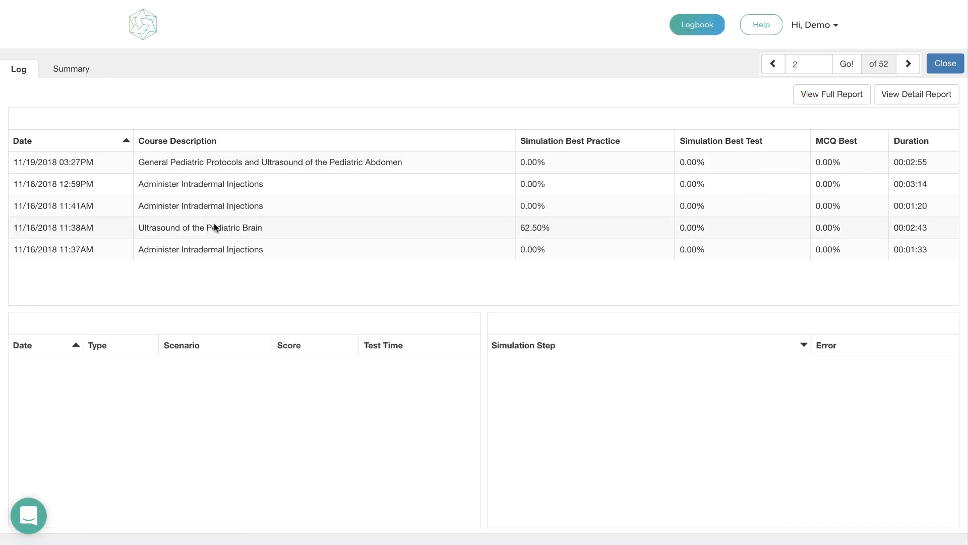
Show the 11:37AM Administer Intradermal Injections practice attempt and its 'Incorrect frame selected' error.
left_click(215, 228)
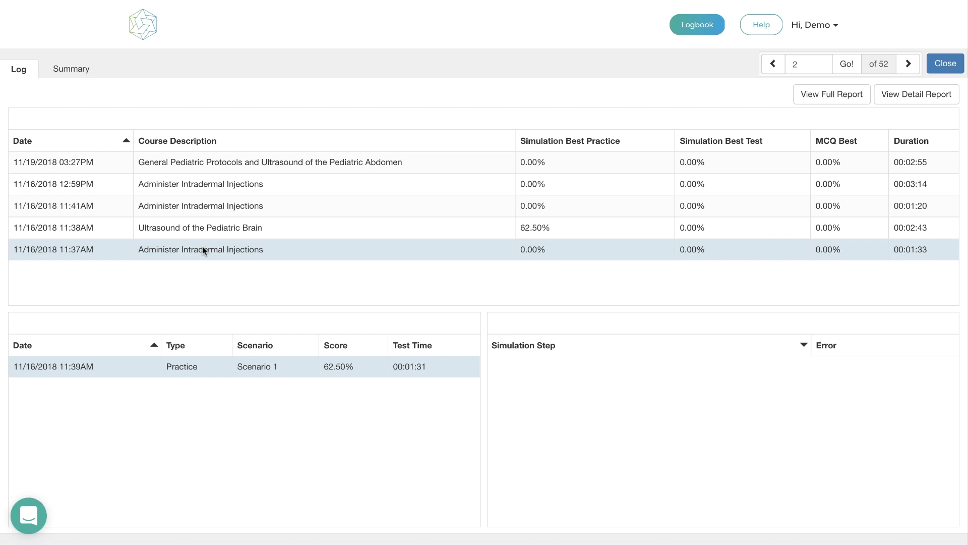
left_click(203, 248)
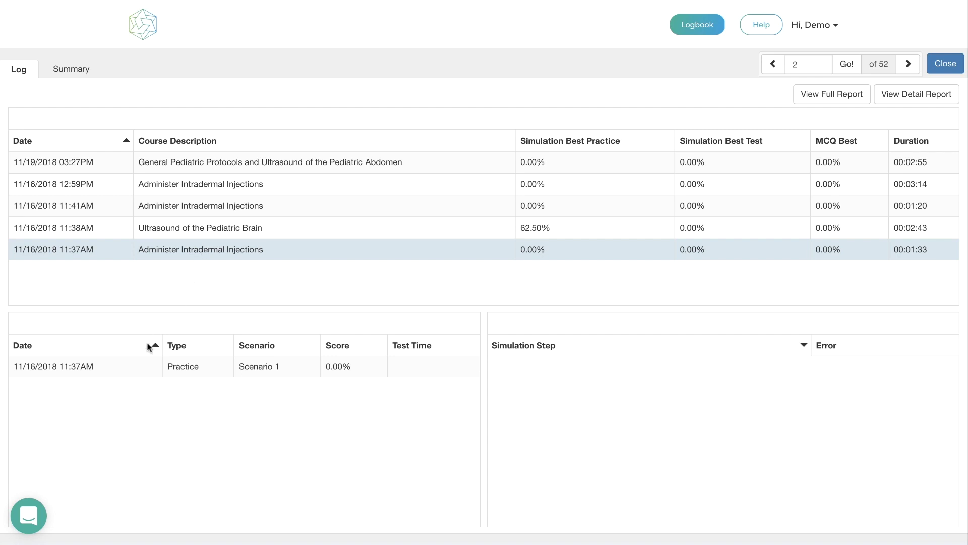
left_click(129, 367)
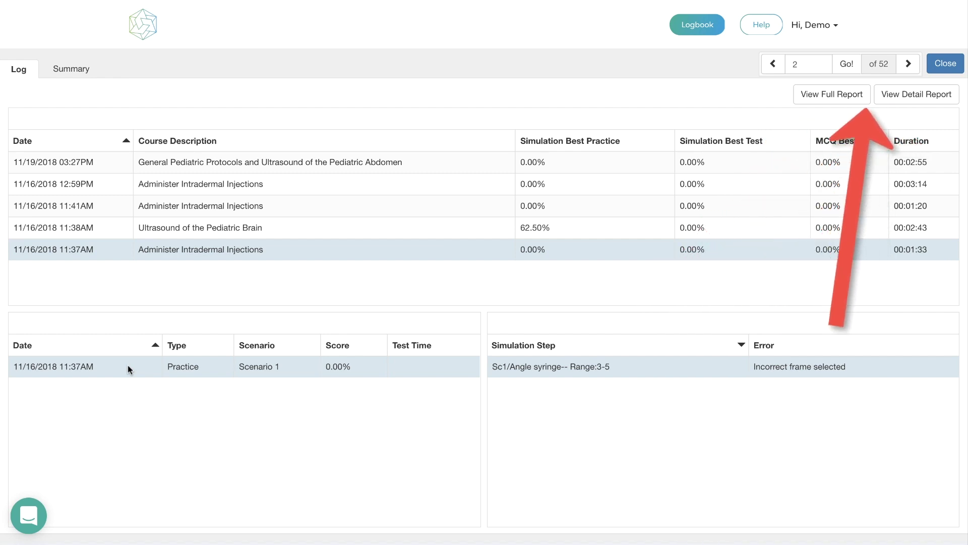
Switch the Logbook to the Summary of per-procedure scores and practice times.
left_click(78, 72)
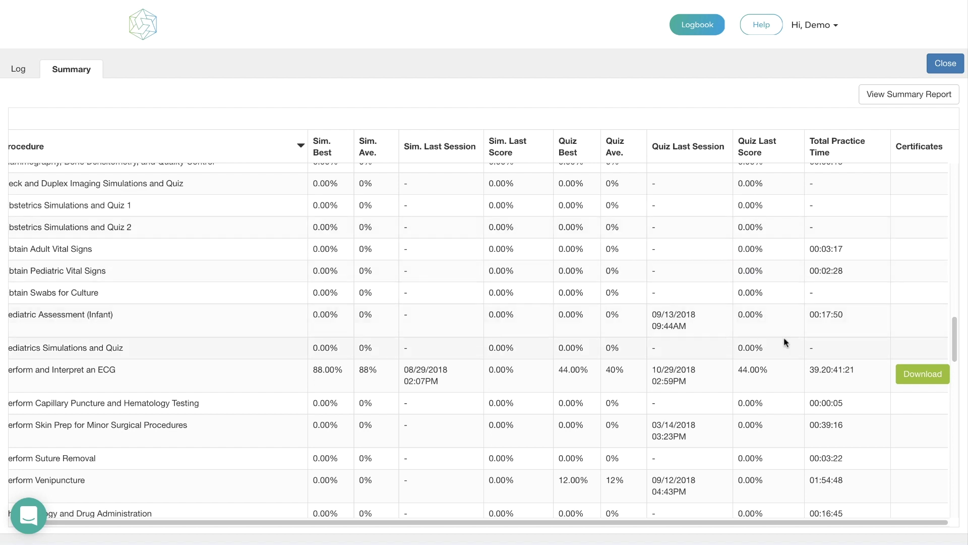
Download the Perform and Interpret an ECG certificate of completion.
left_click(899, 375)
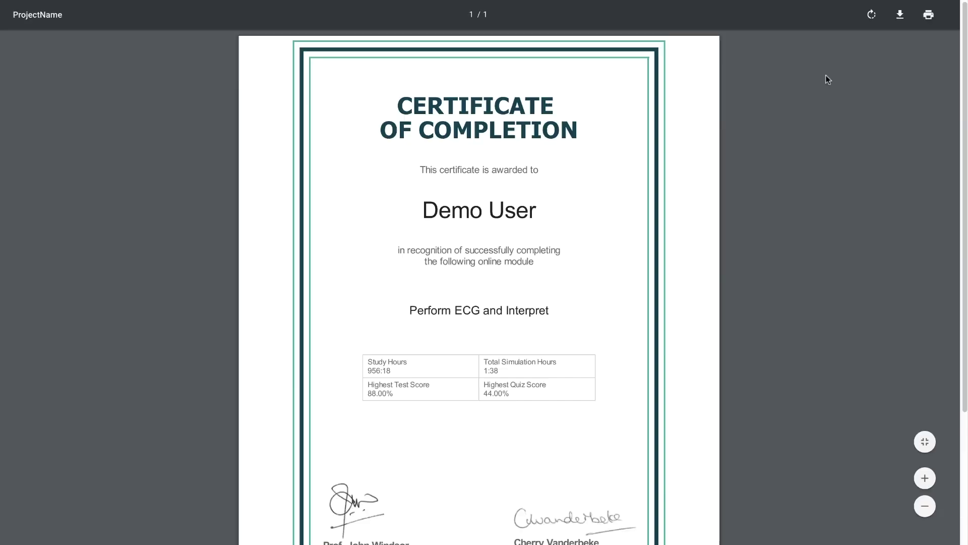